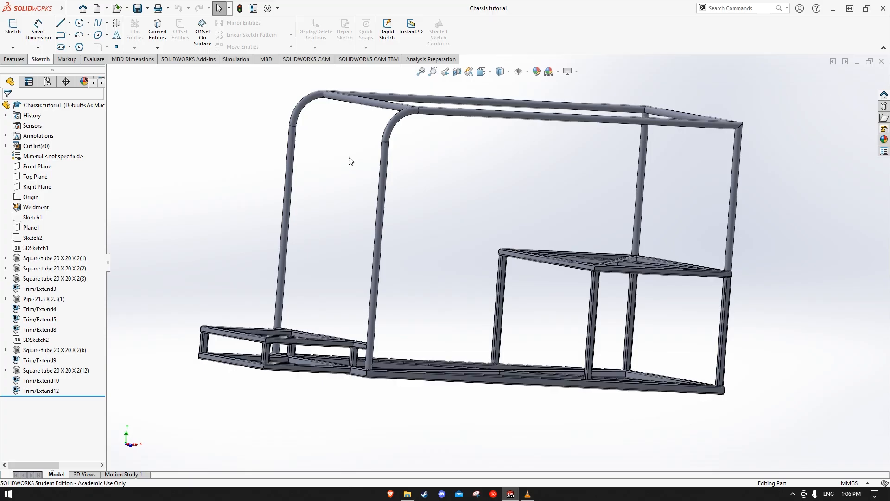
Inspect the chassis frame and the joint where the front hoop pipe meets the base tubes
scroll(346, 156, up, 2)
scroll(326, 153, down, 2)
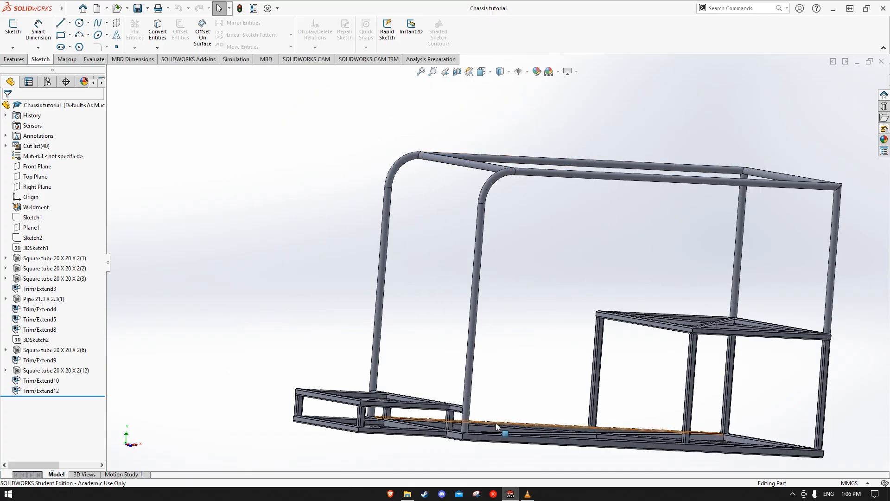
scroll(537, 418, down, 6)
middle_drag(480, 345, 498, 373)
scroll(515, 375, up, 3)
scroll(530, 374, down, 3)
scroll(534, 374, down, 2)
scroll(497, 374, up, 3)
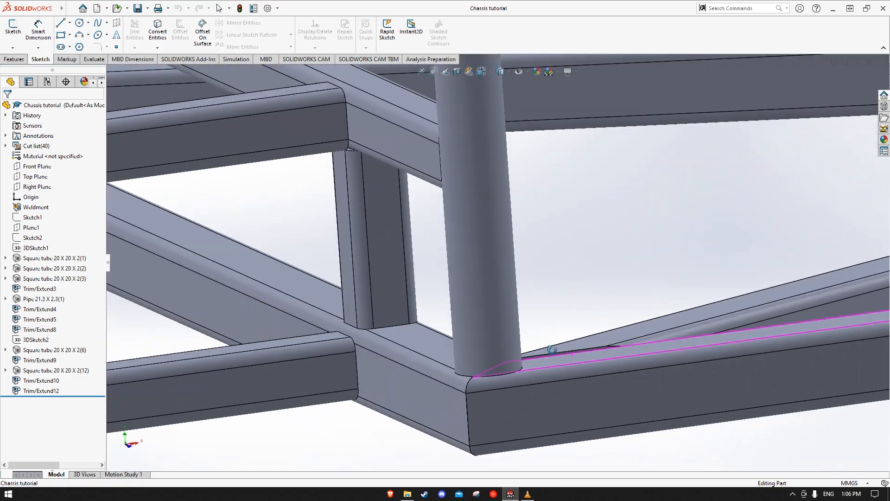
scroll(657, 322, up, 4)
scroll(656, 315, up, 3)
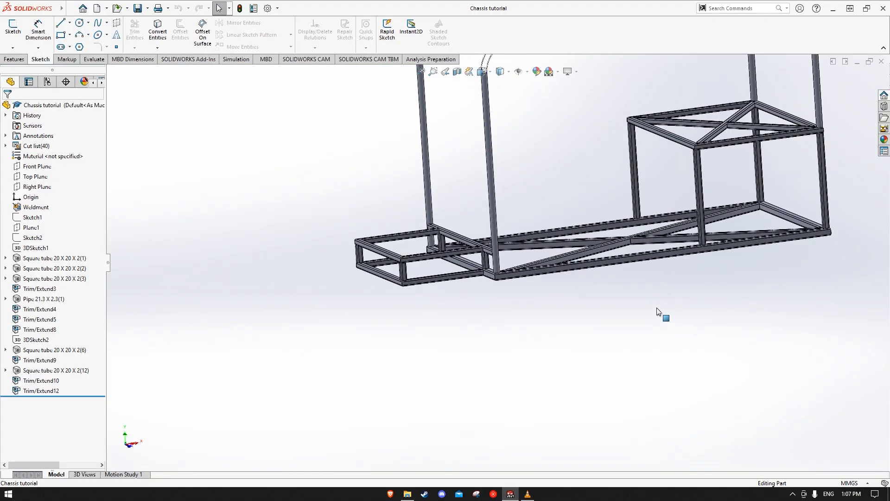
Examine the box frame at the chassis front from several sides and the overall shape of the chassis
scroll(411, 260, down, 2)
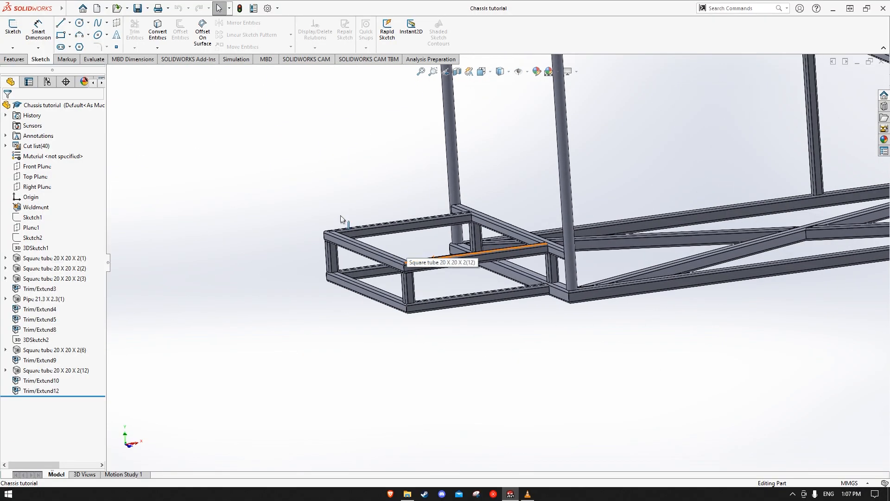
middle_drag(343, 216, 638, 259)
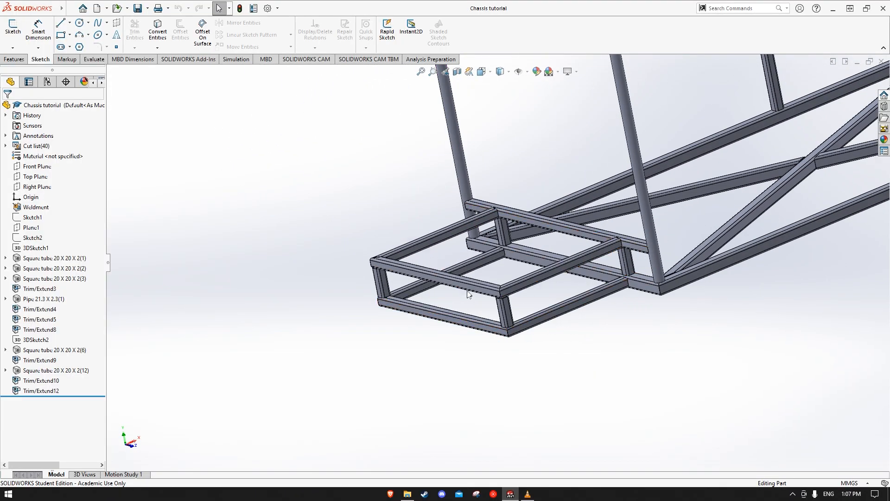
scroll(577, 273, down, 3)
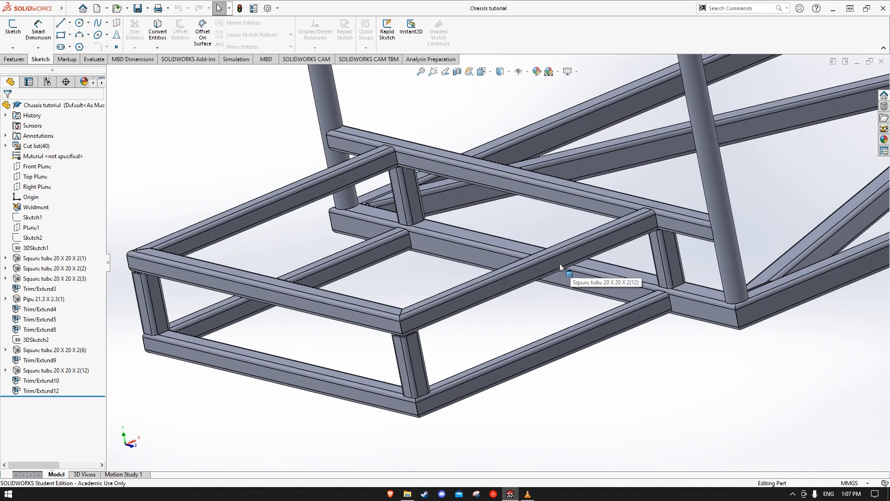
scroll(595, 341, up, 1)
middle_drag(592, 336, 700, 302)
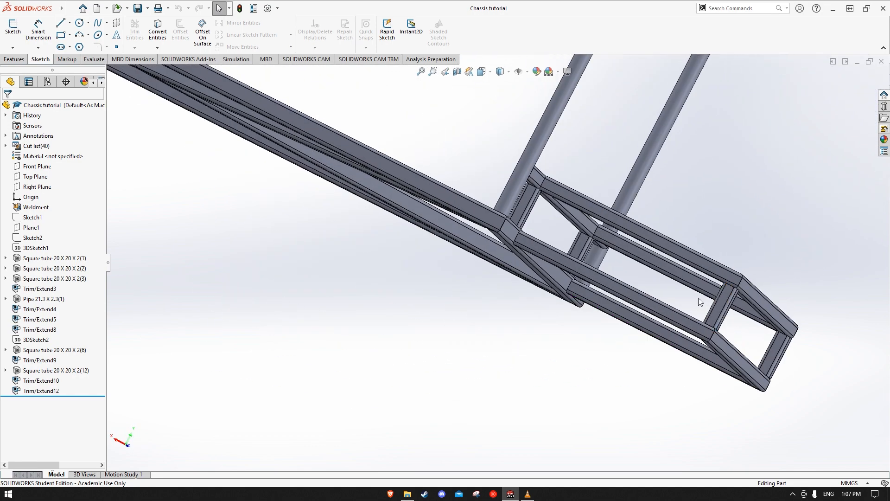
scroll(682, 268, up, 5)
middle_drag(675, 338, 548, 259)
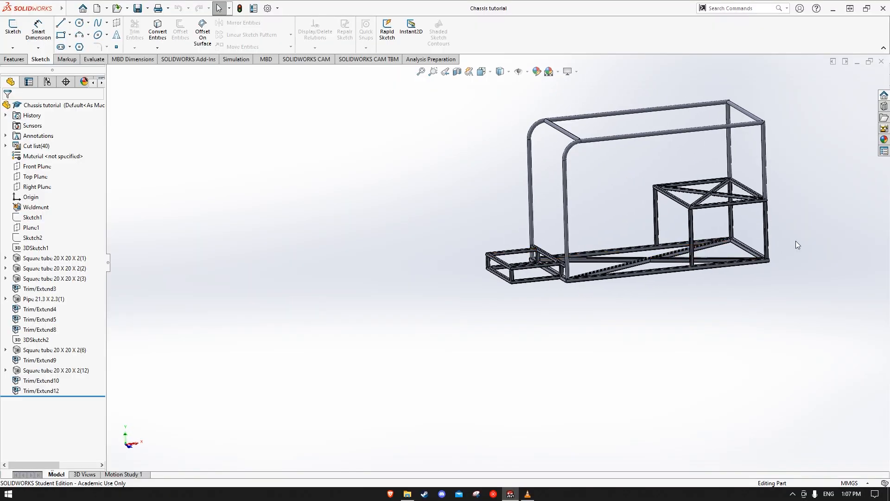
scroll(795, 245, down, 2)
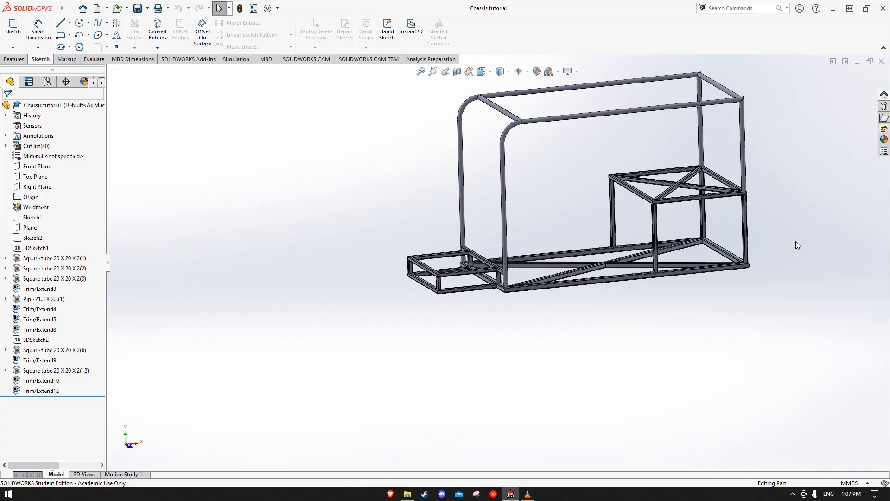
scroll(770, 194, down, 3)
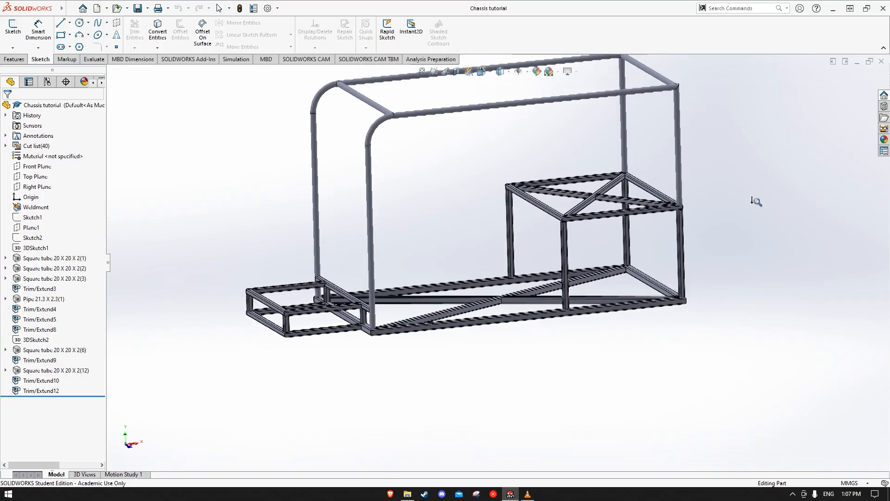
scroll(755, 198, up, 3)
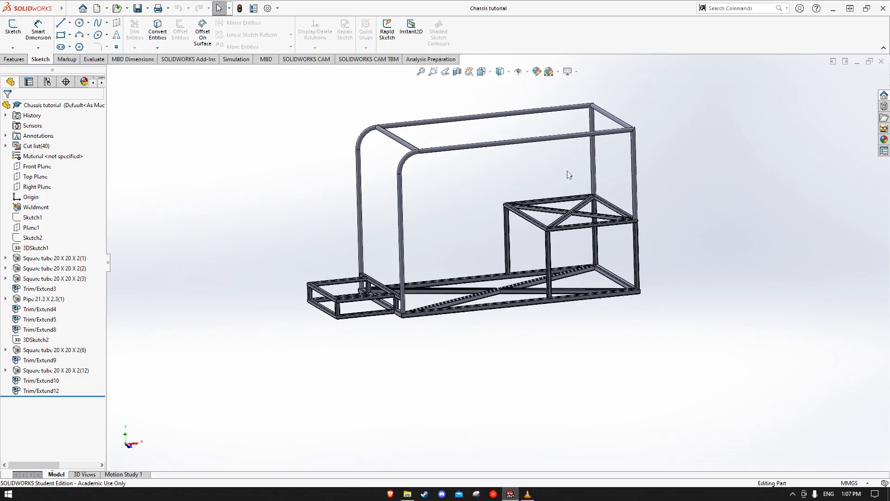
scroll(572, 210, up, 2)
middle_drag(571, 207, 561, 174)
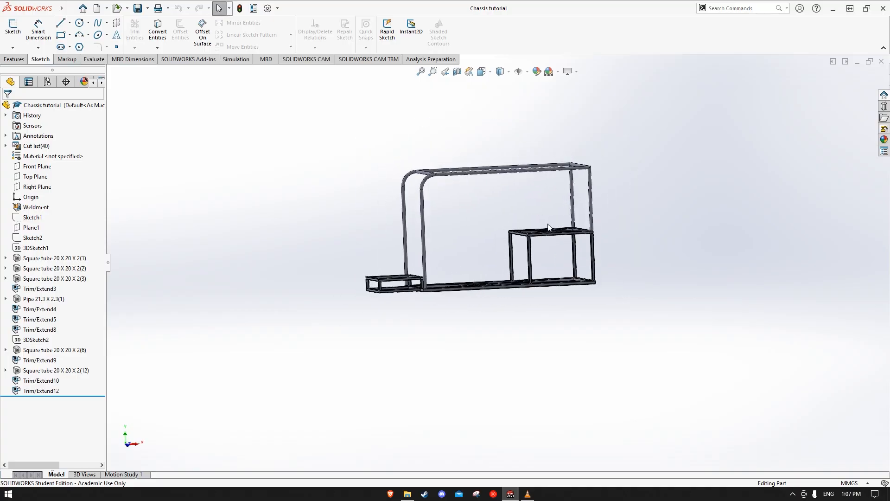
middle_drag(617, 247, 614, 302)
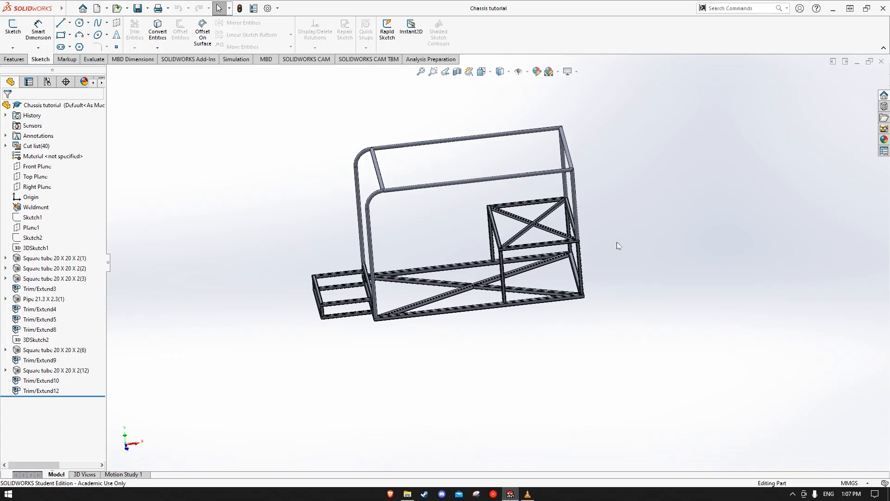
Start a sketch on the top face of the continuous diagonal tube of the raised rear platform
scroll(544, 222, down, 6)
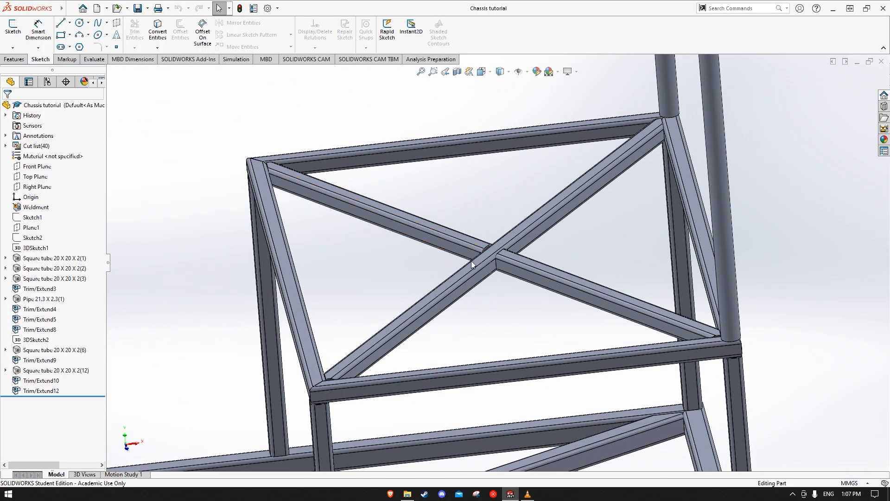
right_click(507, 241)
scroll(494, 250, down, 2)
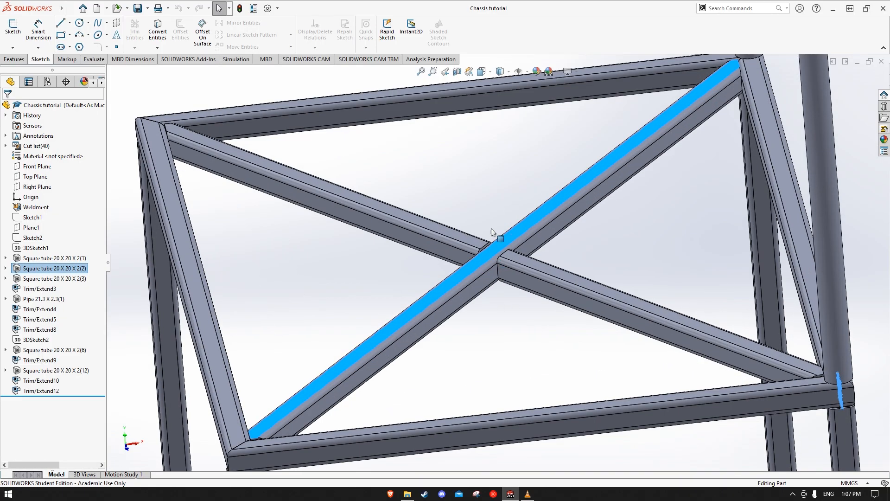
click(489, 206)
scroll(506, 254, down, 2)
right_click(510, 233)
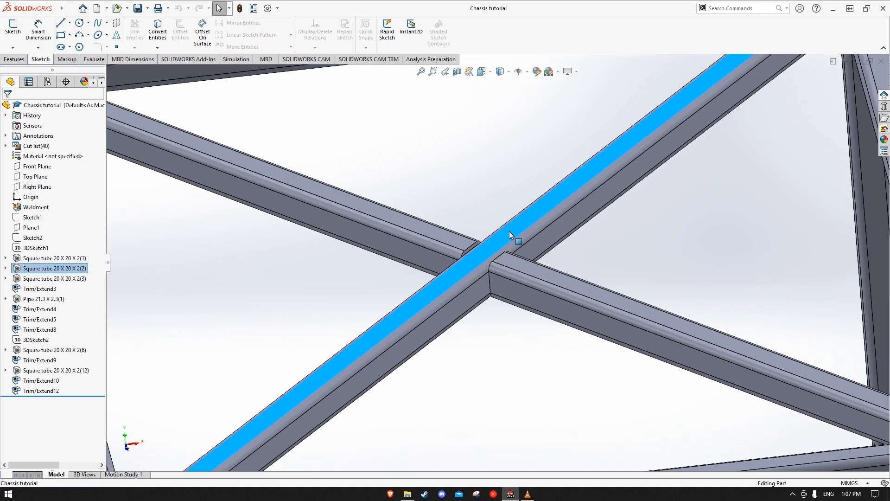
click(531, 217)
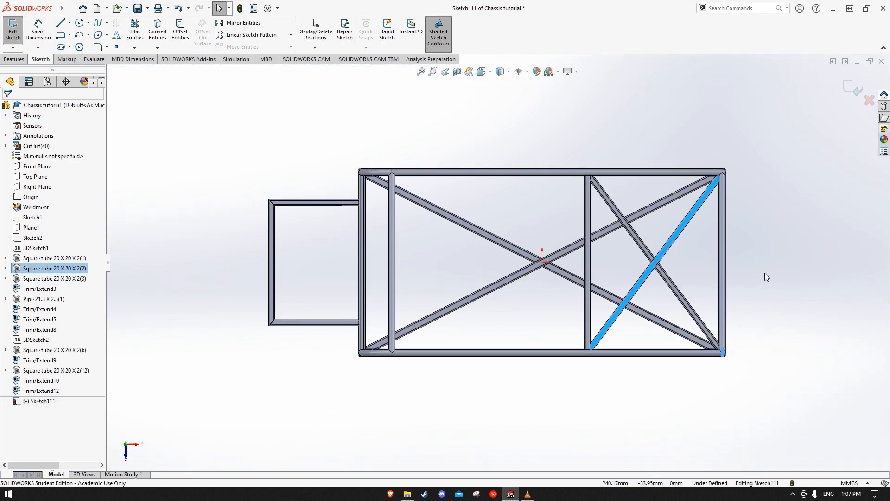
Sketch two corner rectangles, about 6 mm and 7 mm wide, on the two diagonal tubes above their crossing
scroll(696, 258, down, 5)
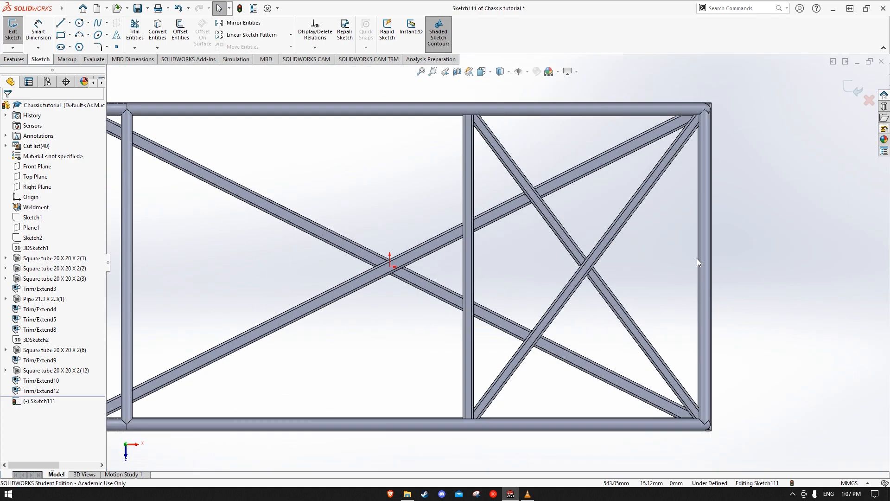
click(61, 36)
scroll(535, 203, down, 4)
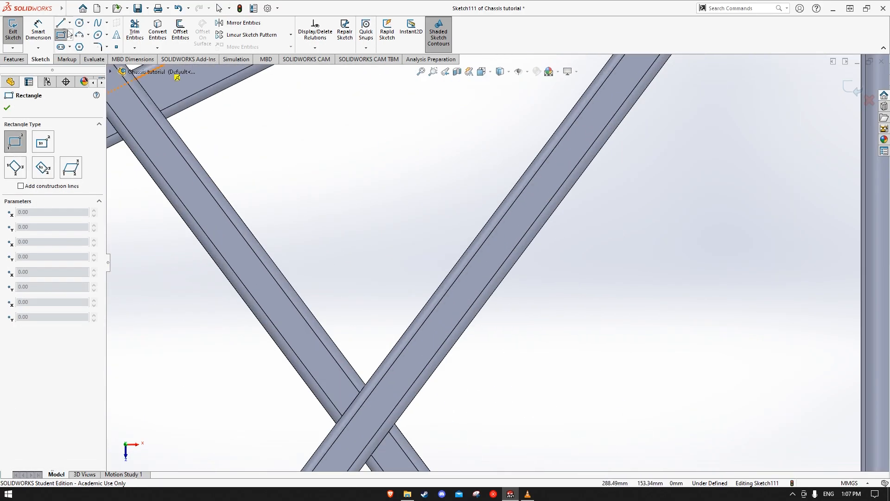
click(518, 206)
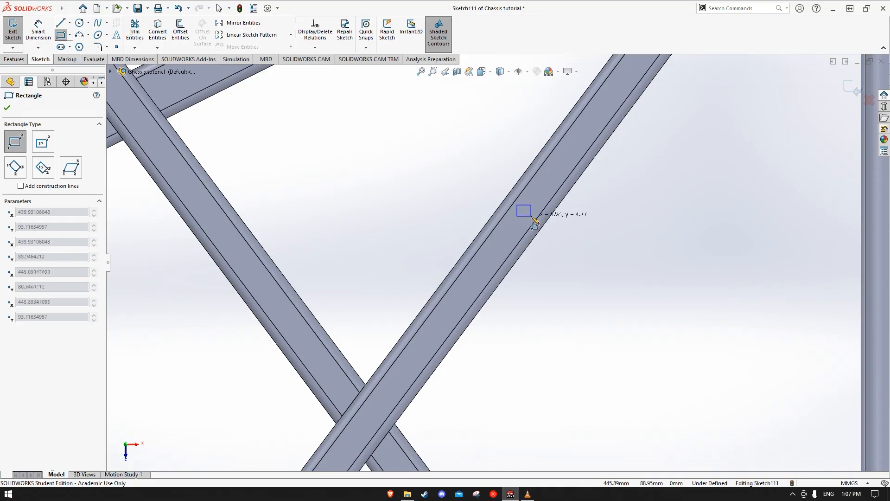
click(532, 219)
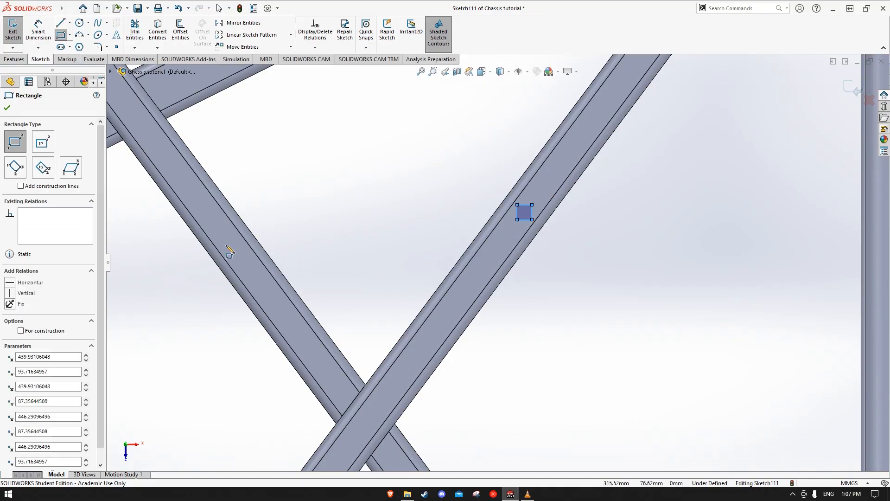
click(212, 220)
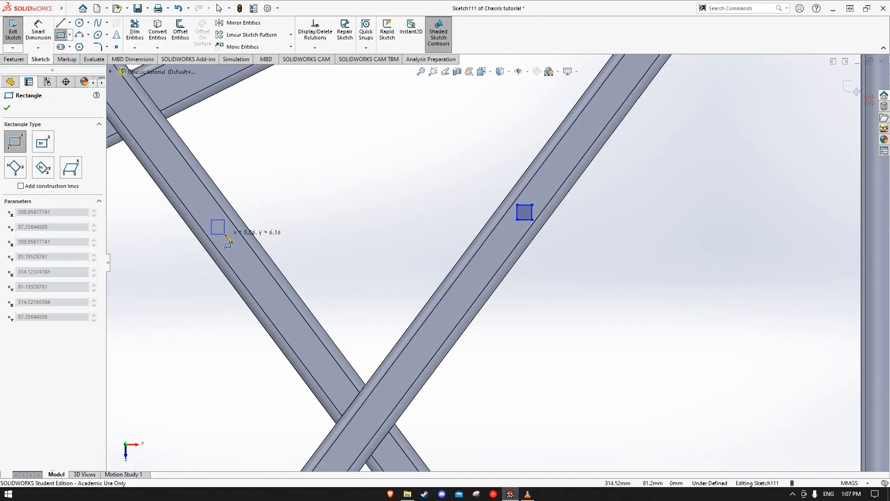
click(227, 236)
Sketch two corner rectangles, about 7 mm and 5 mm wide, on the two diagonal tubes below their crossing
scroll(459, 381, up, 5)
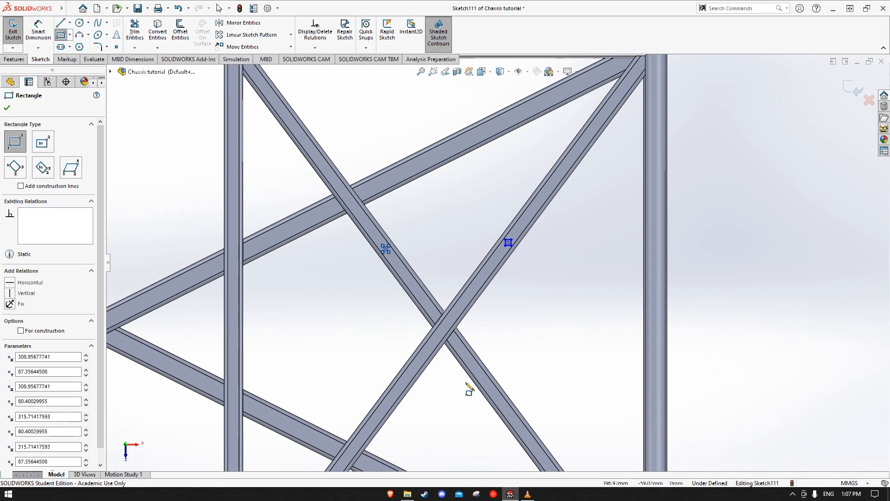
scroll(482, 384, down, 5)
click(537, 393)
click(553, 411)
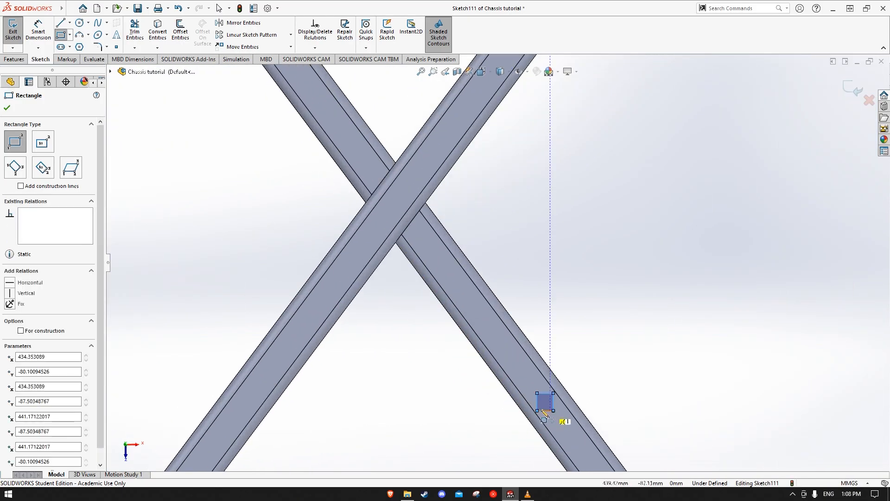
click(265, 366)
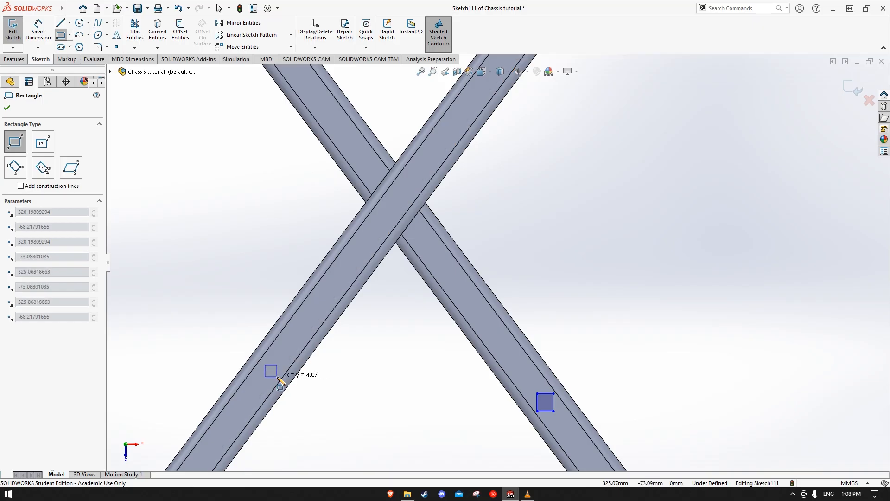
click(277, 376)
key(Escape)
Inspect the placement of the small square profiles on the rear platform's crossing diagonal tubes
scroll(403, 348, up, 5)
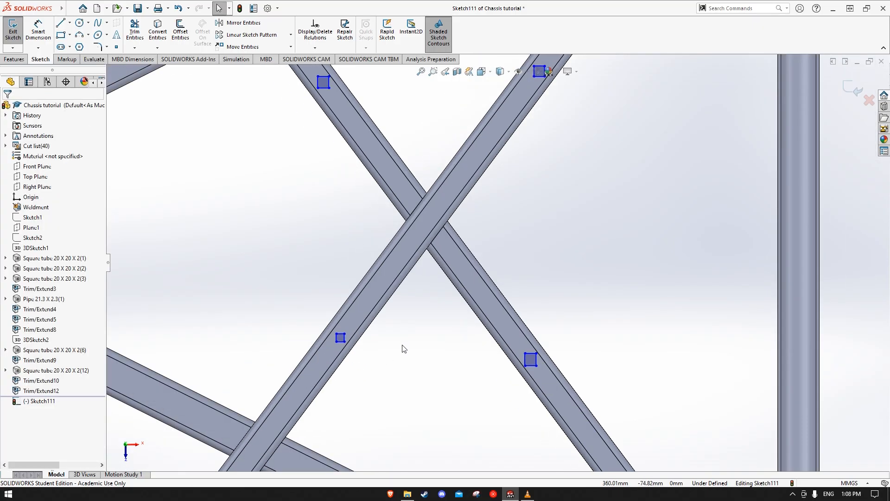
middle_drag(538, 299, 574, 213)
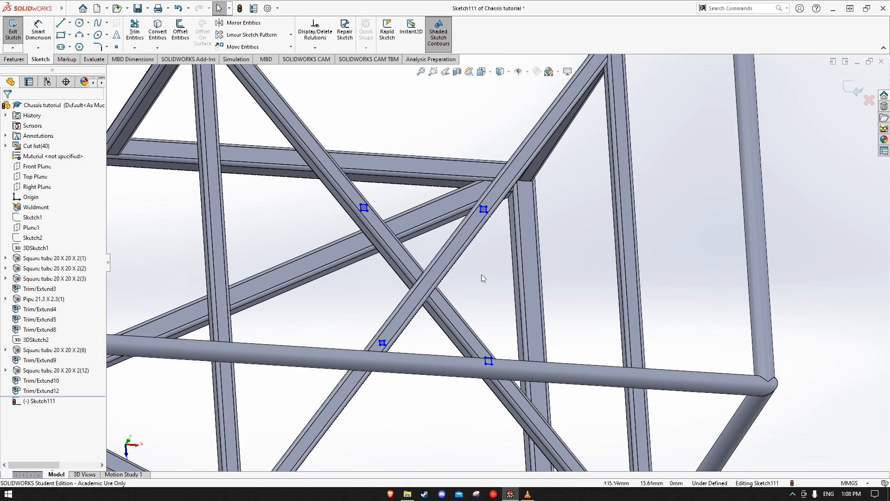
scroll(483, 275, up, 2)
middle_drag(509, 299, 497, 301)
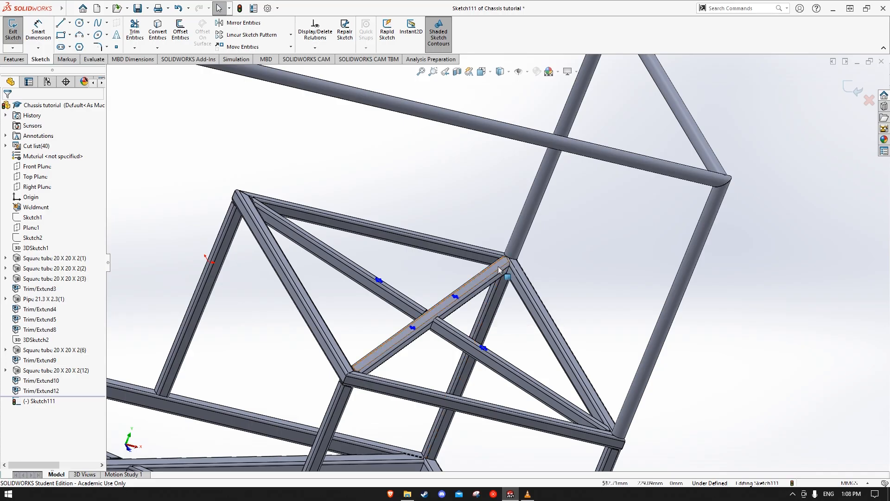
scroll(498, 266, down, 2)
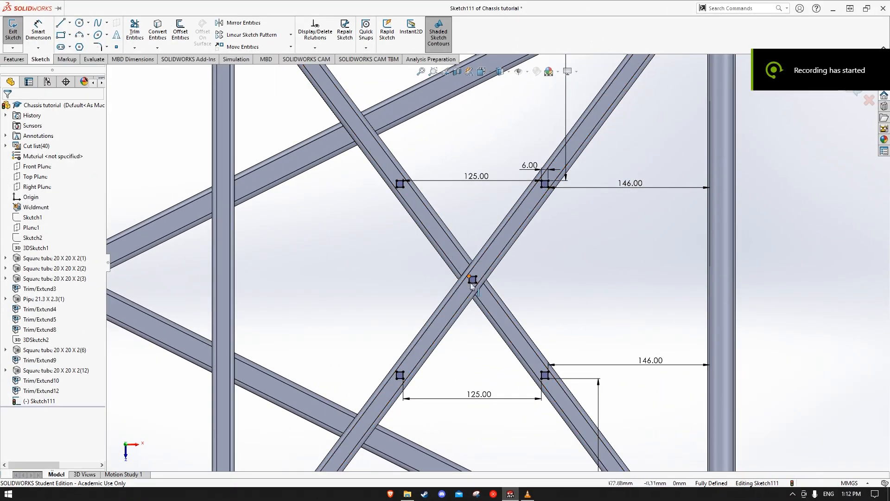
middle_drag(640, 296, 582, 269)
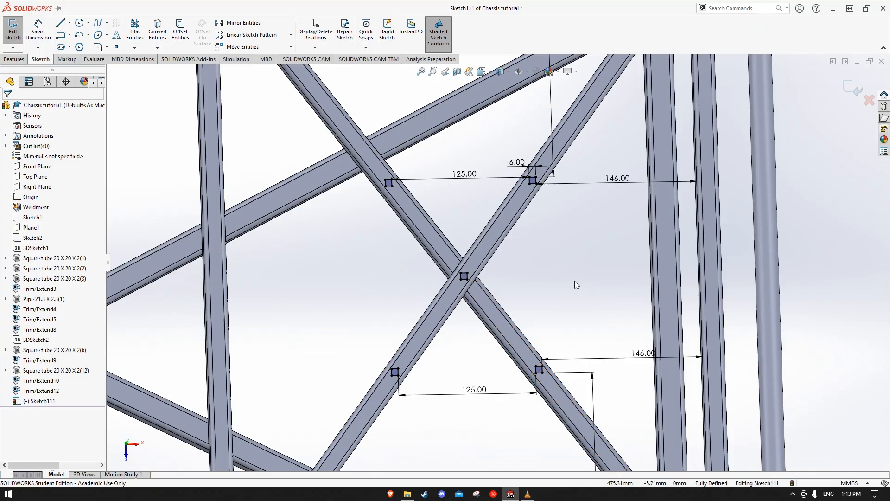
middle_drag(574, 281, 445, 252)
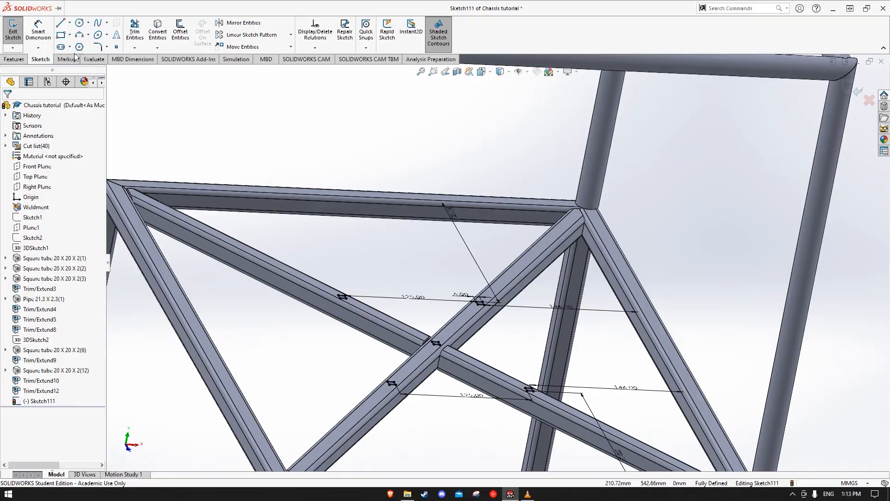
Extrude the five small squares on the rear platform's diagonal tubes as blind bosses 1 mm deep
click(8, 61)
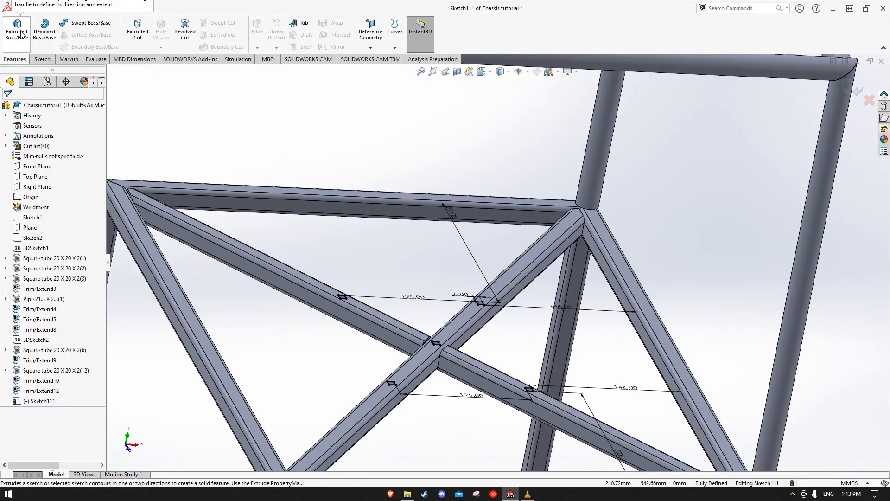
click(17, 29)
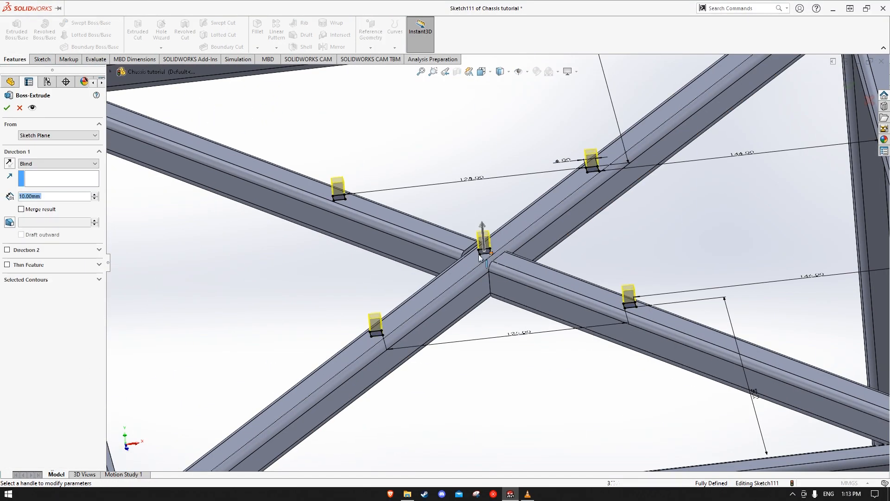
text(1)
key(Return)
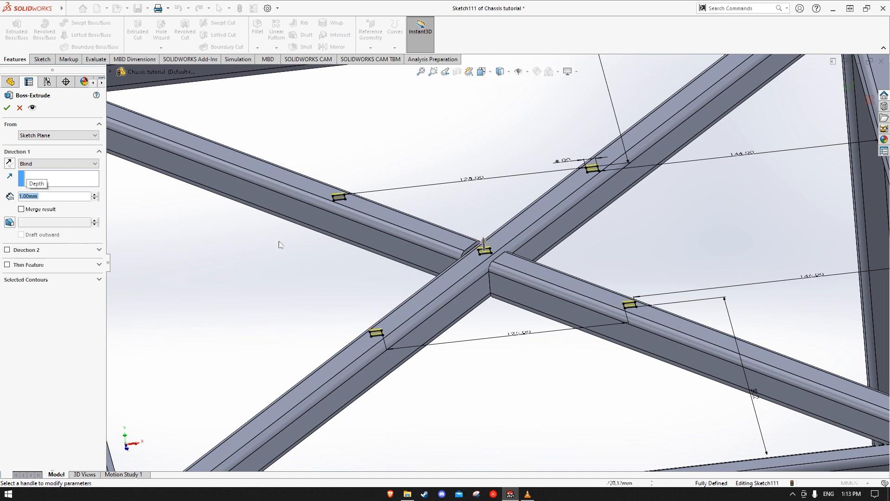
click(6, 109)
middle_drag(631, 315, 536, 332)
scroll(600, 367, down, 3)
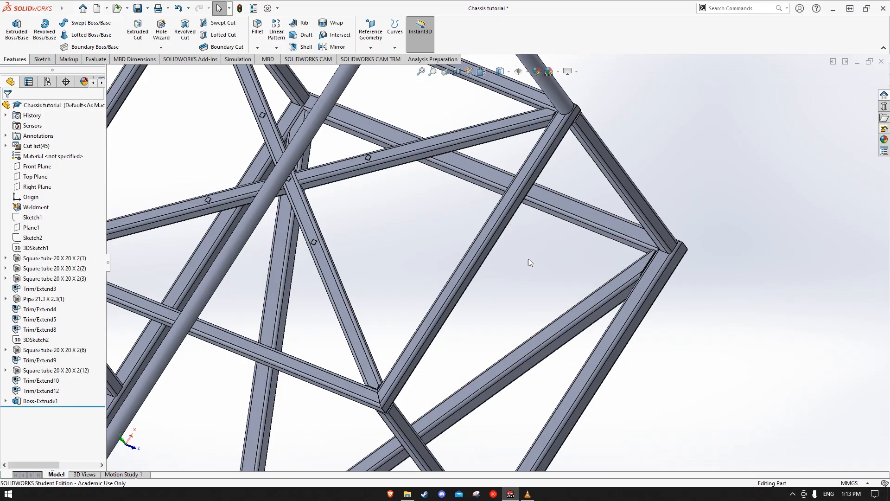
Open a section view of the chassis that cuts along the Top Plane
middle_drag(527, 256, 547, 282)
key(ctrl+8)
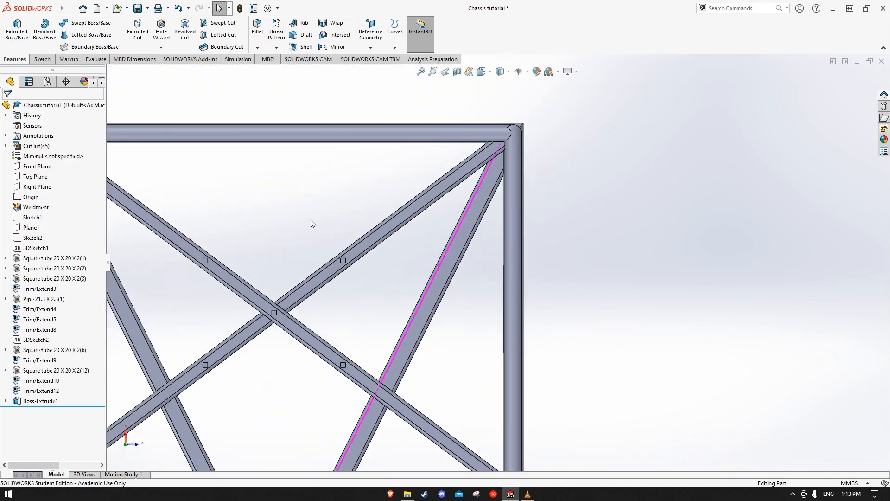
ctrl+middle_drag(318, 220, 430, 110)
middle_drag(480, 241, 454, 220)
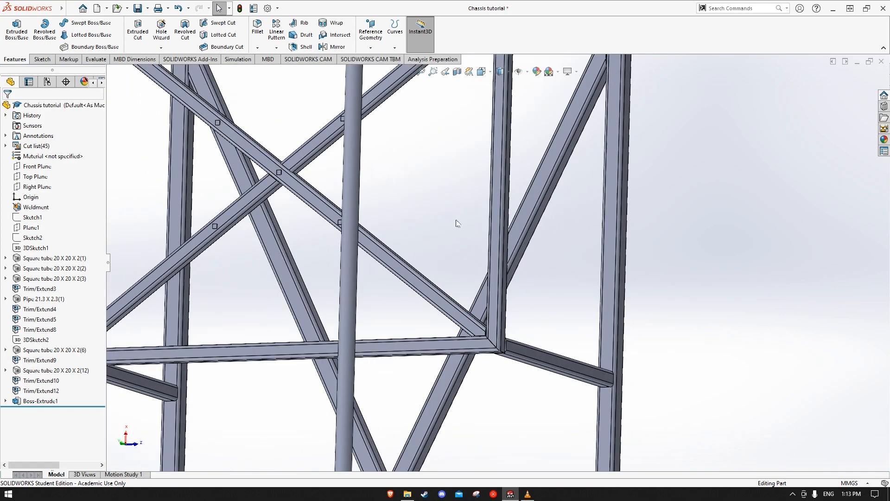
scroll(453, 221, up, 4)
click(457, 71)
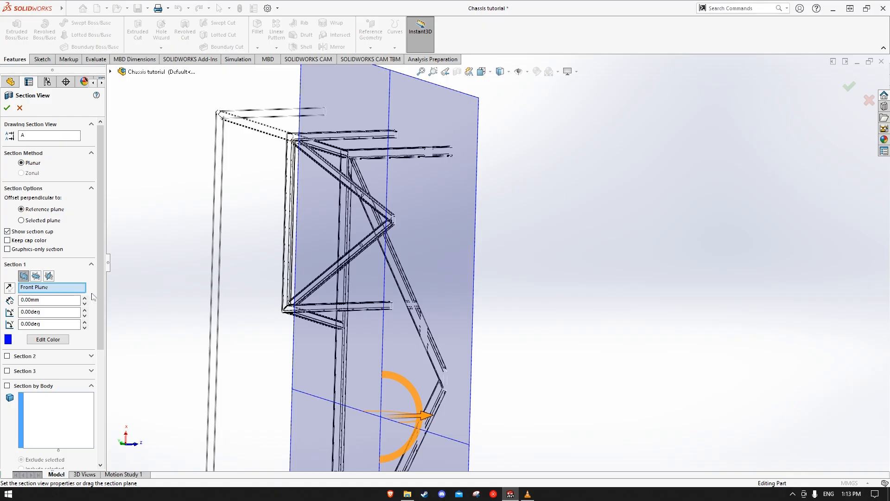
click(37, 277)
middle_drag(460, 309, 345, 323)
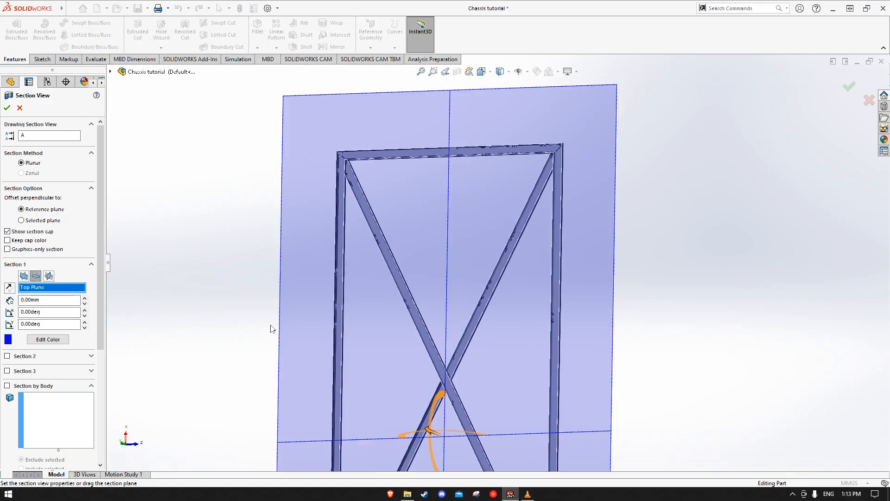
Offset the section plane to 180 mm and apply the section view, exposing the chassis floor frame
click(85, 303)
click(84, 303)
click(84, 304)
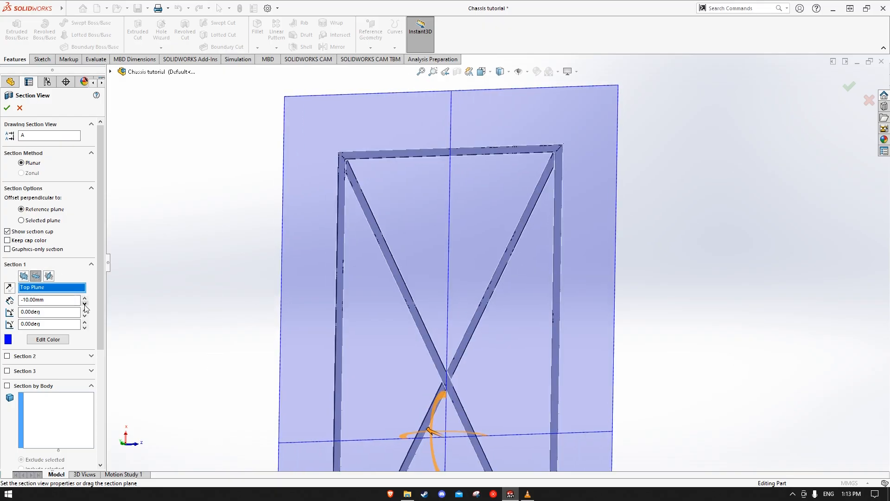
click(84, 304)
click(85, 299)
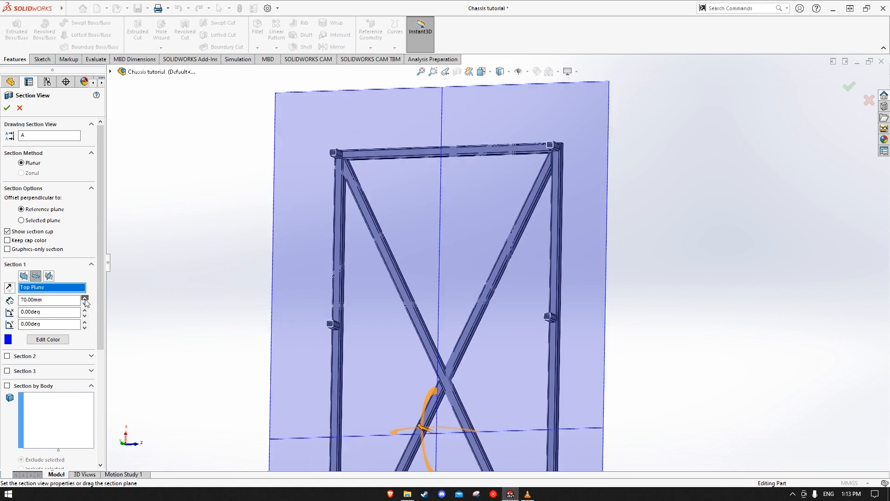
click(84, 299)
click(85, 299)
click(85, 299)
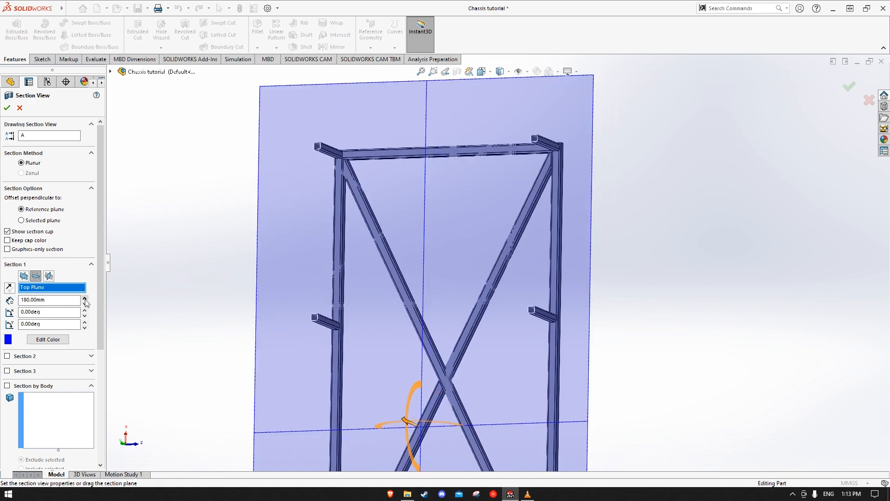
click(7, 108)
Start a sketch on the upper face of the floor frame's long diagonal tube, viewed square-on
middle_drag(619, 250, 575, 65)
scroll(567, 157, up, 4)
middle_drag(577, 194, 596, 277)
scroll(522, 236, down, 3)
click(530, 199)
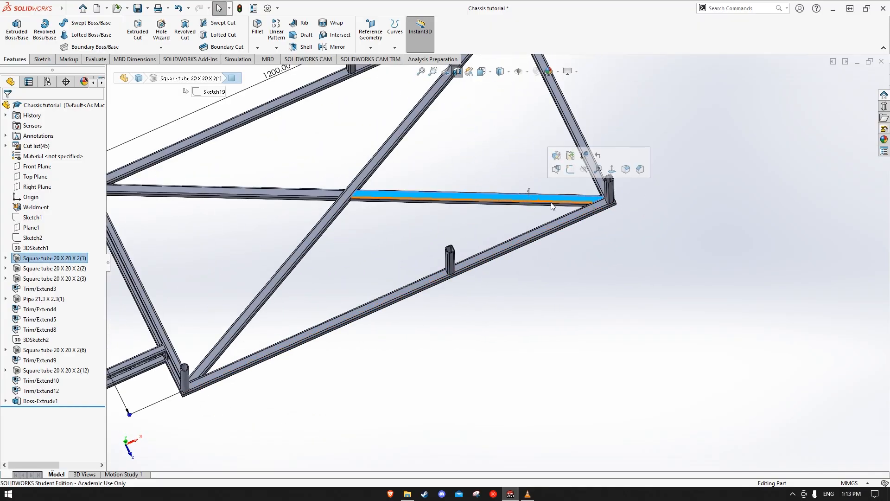
click(612, 169)
click(803, 288)
scroll(722, 290, down, 4)
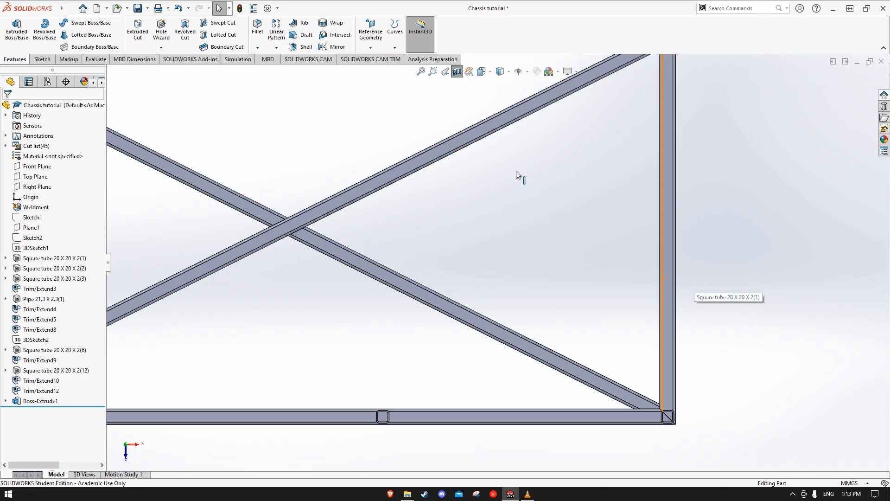
right_click(484, 130)
click(506, 116)
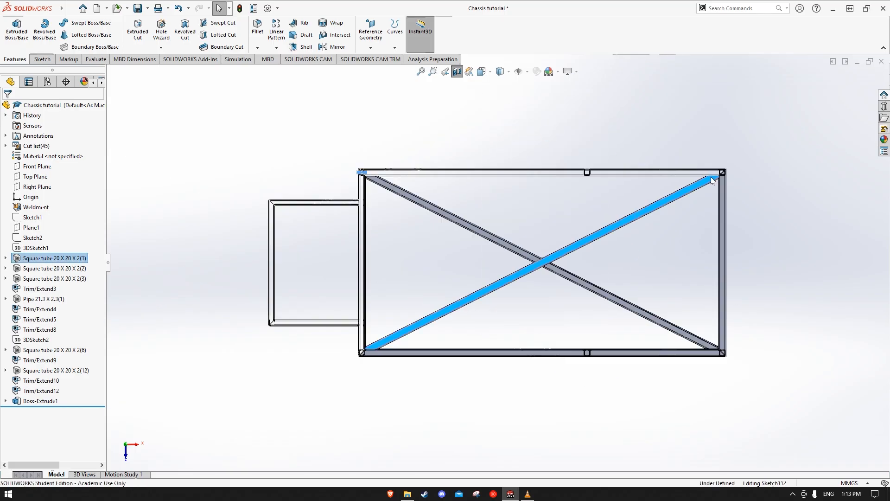
scroll(741, 224, down, 4)
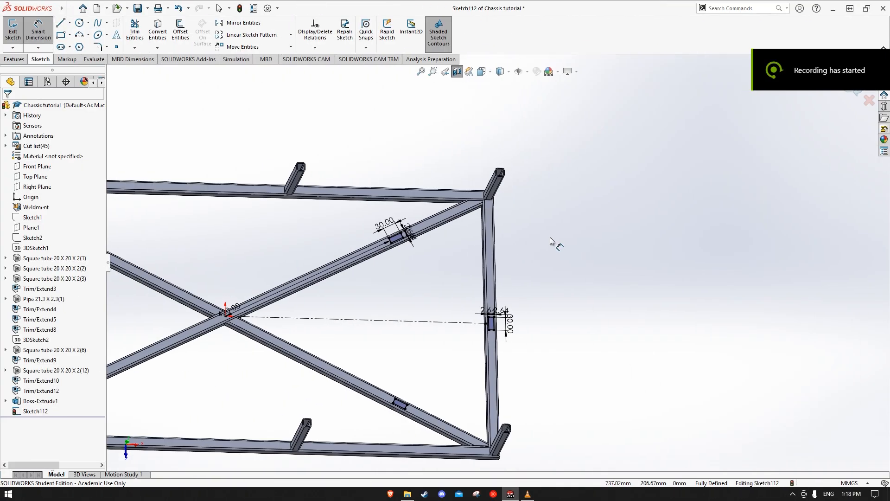
Extrude the three 30 mm long rectangles on the floor's diagonal tubes and end cross tube as blind bosses 1 mm deep
middle_drag(510, 334, 560, 363)
scroll(496, 312, down, 5)
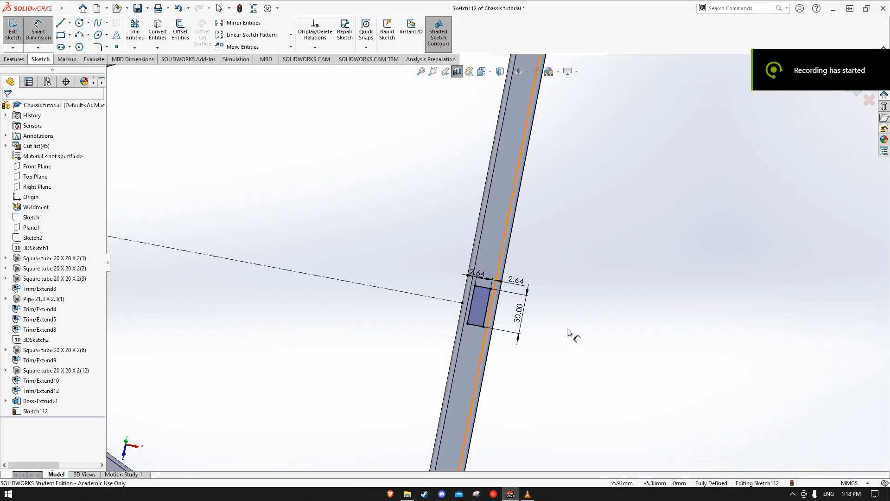
scroll(505, 250, up, 5)
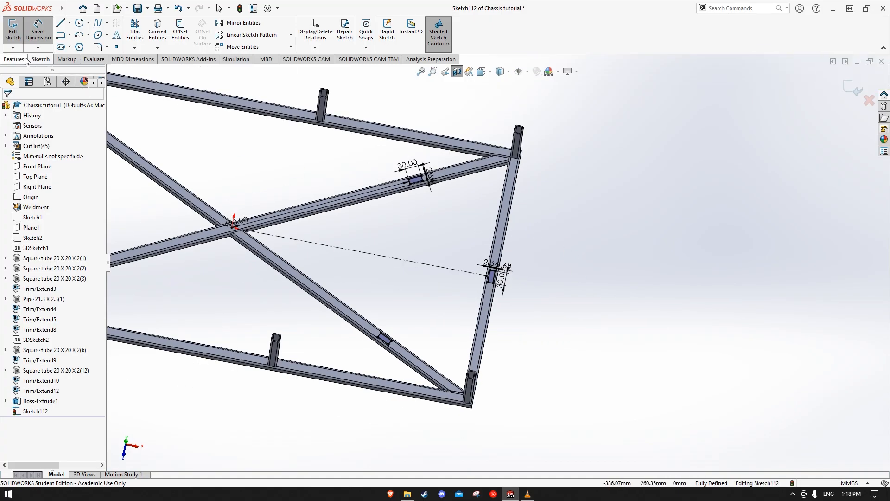
click(24, 59)
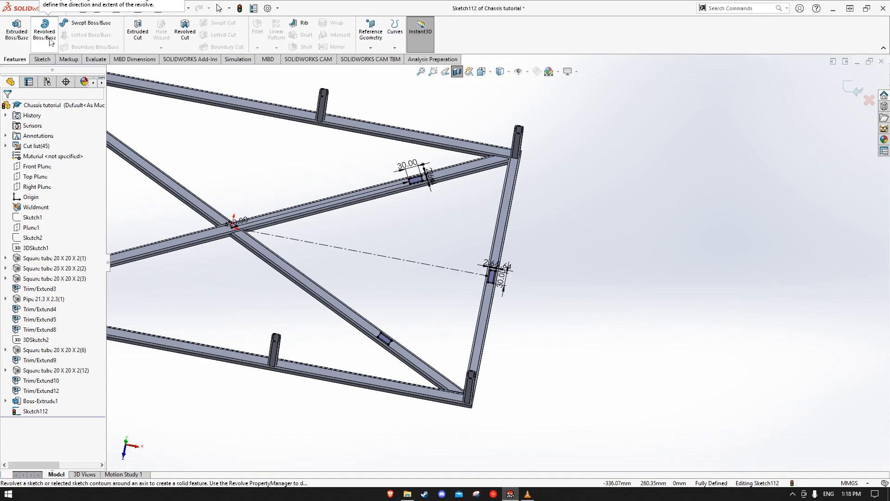
click(16, 32)
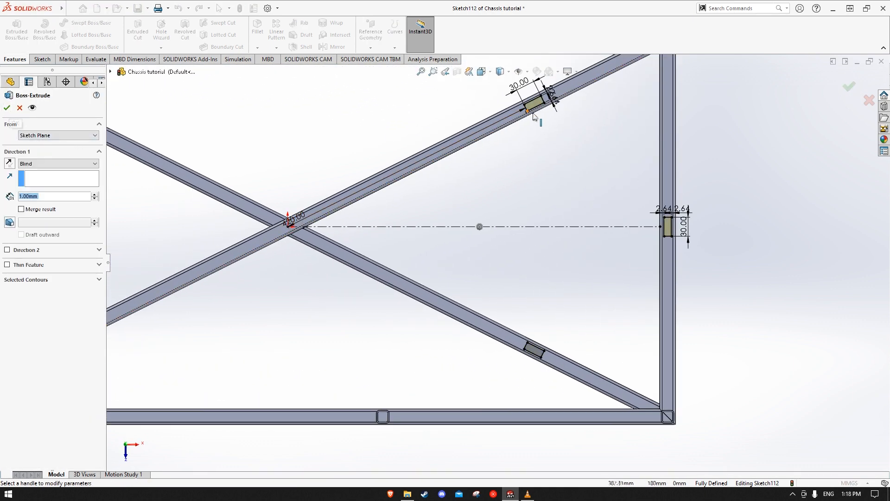
scroll(536, 110, down, 4)
mouse_move(632, 264)
middle_down()
mouse_move(646, 312)
mouse_move(645, 288)
mouse_move(621, 282)
middle_up()
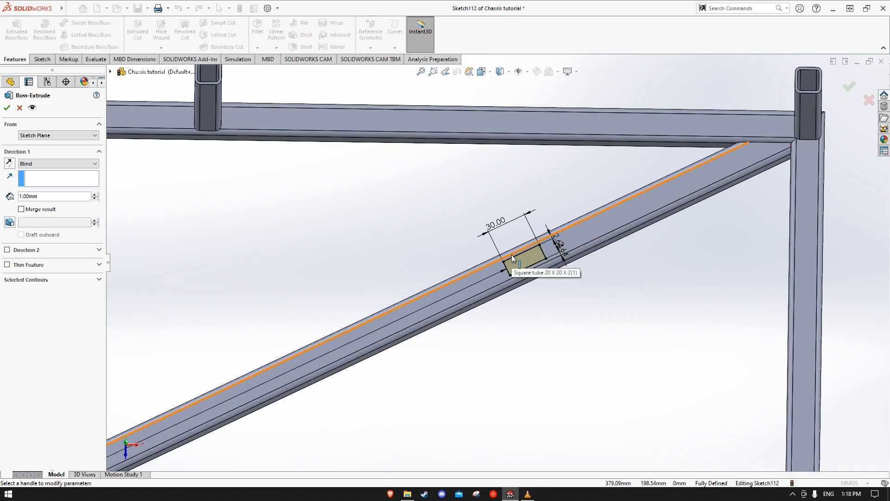
click(7, 108)
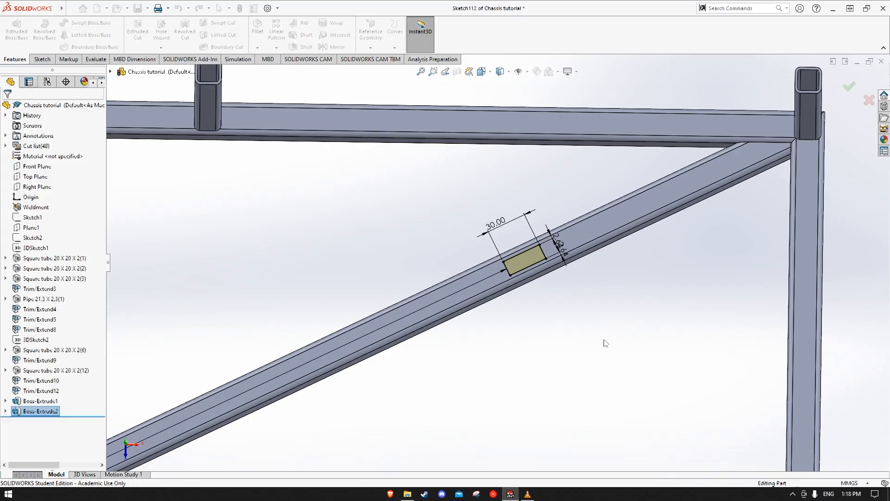
Start a sketch on the outer side face of the upper lengthwise tube of the small box frame at the chassis end
scroll(603, 375, up, 6)
scroll(586, 356, up, 5)
middle_drag(571, 390, 641, 338)
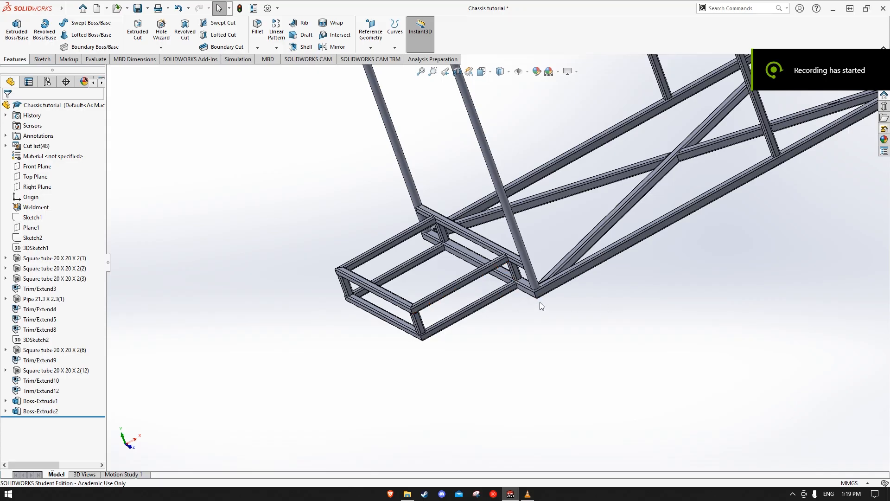
scroll(508, 295, down, 3)
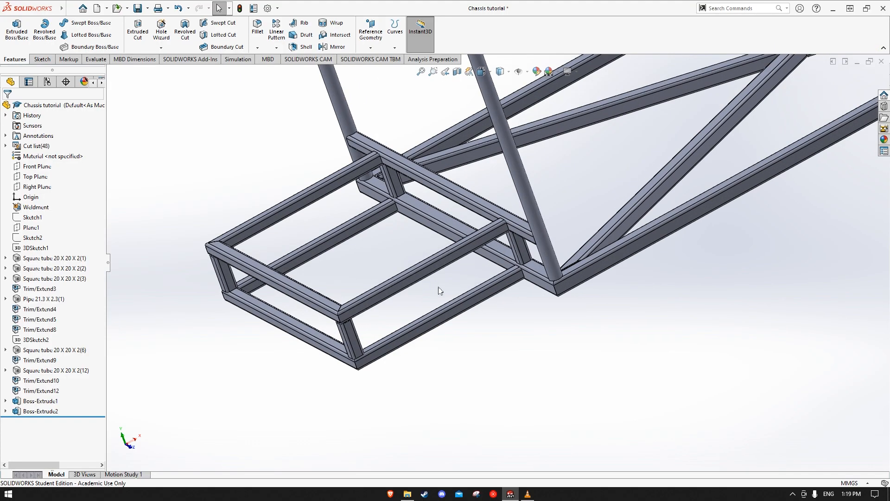
scroll(440, 287, down, 3)
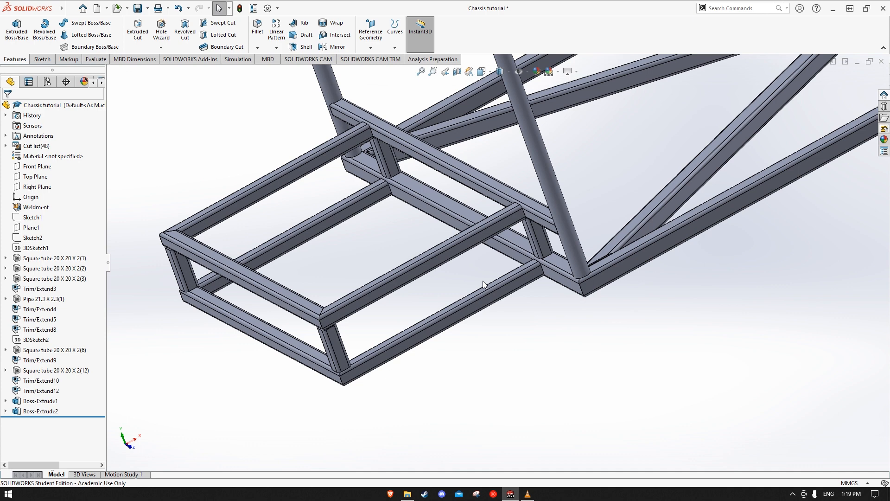
click(442, 262)
click(478, 232)
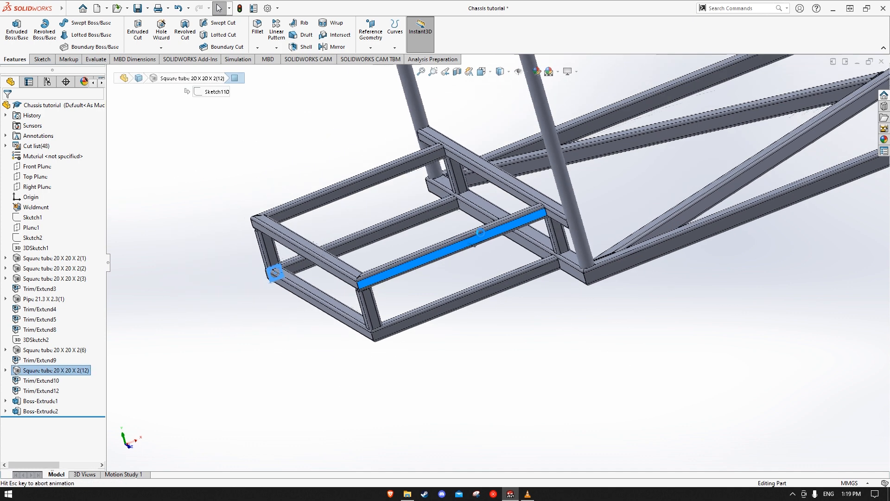
scroll(324, 367, down, 3)
scroll(324, 367, down, 3)
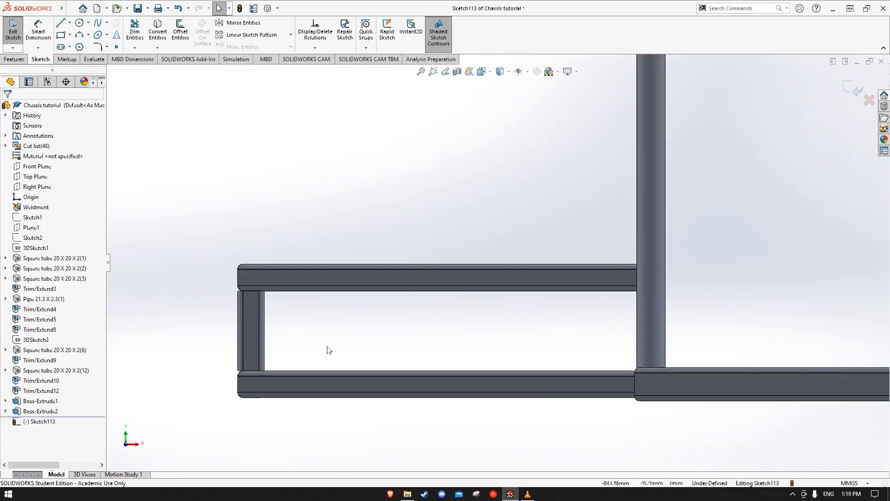
click(61, 35)
scroll(299, 269, down, 2)
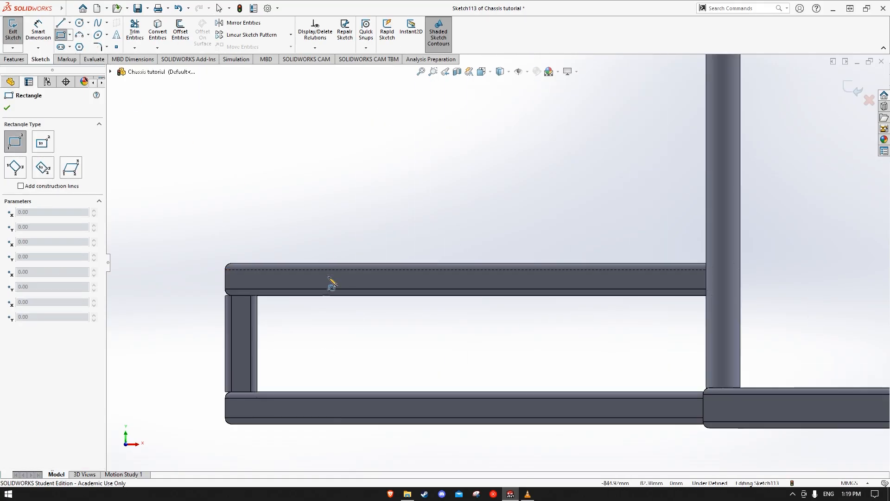
click(275, 270)
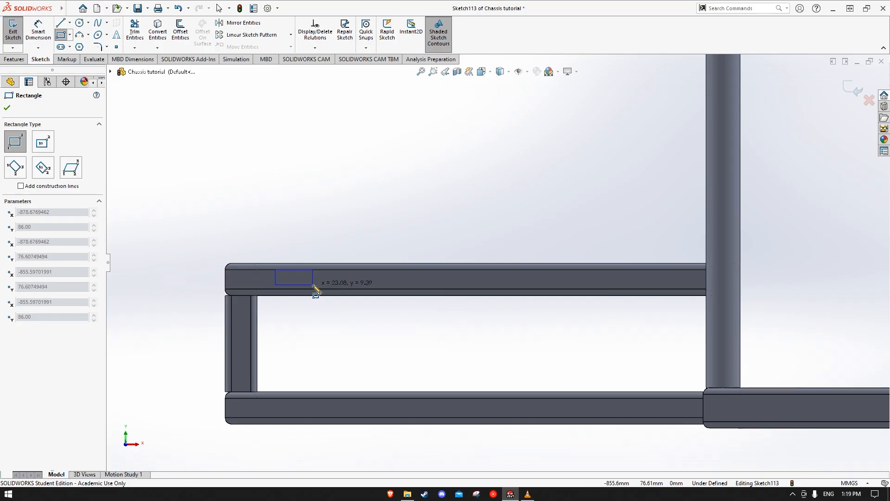
key(Escape)
Sketch two corner rectangles near opposite ends of the upper tube's side face, about 19 by 5 mm and 25 by 5 mm
click(61, 35)
click(291, 276)
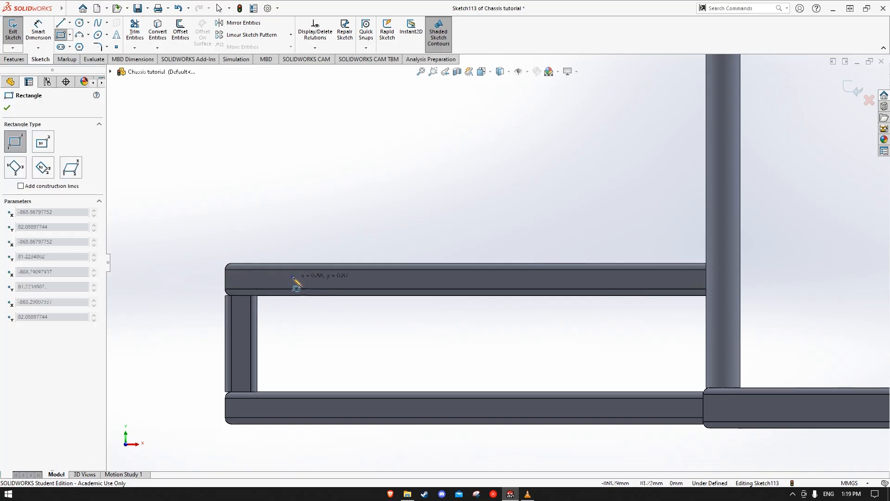
click(322, 283)
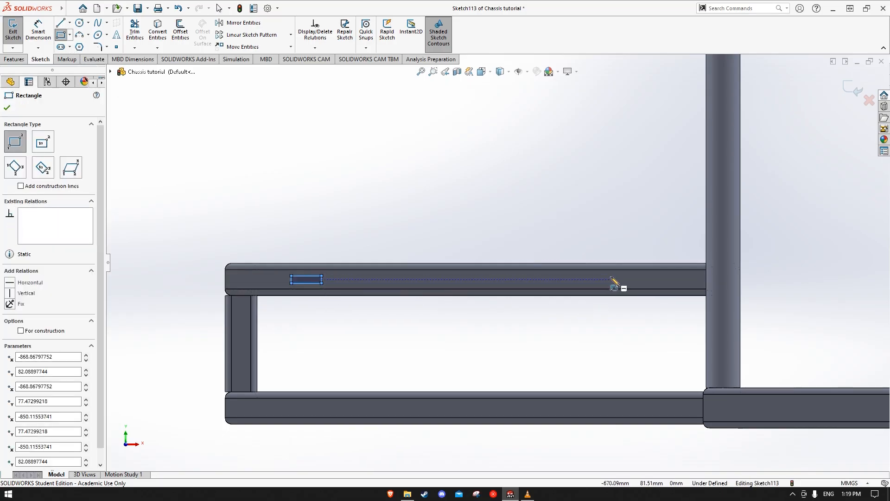
key(Escape)
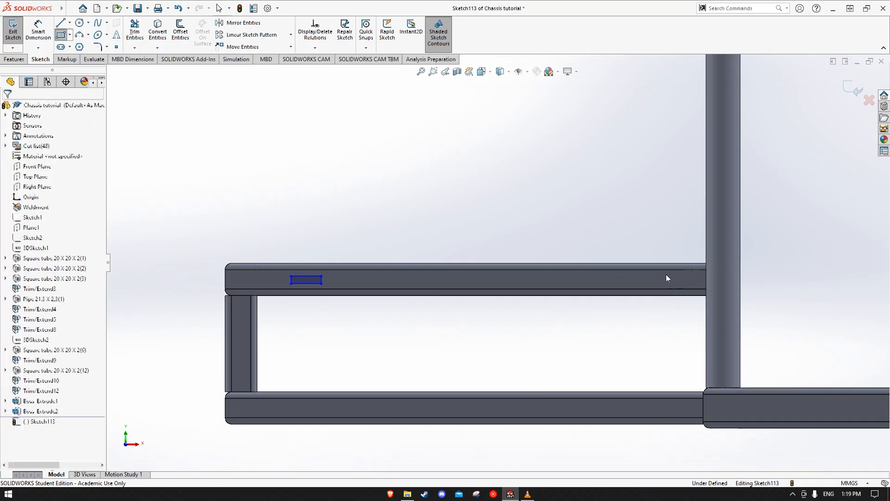
click(61, 35)
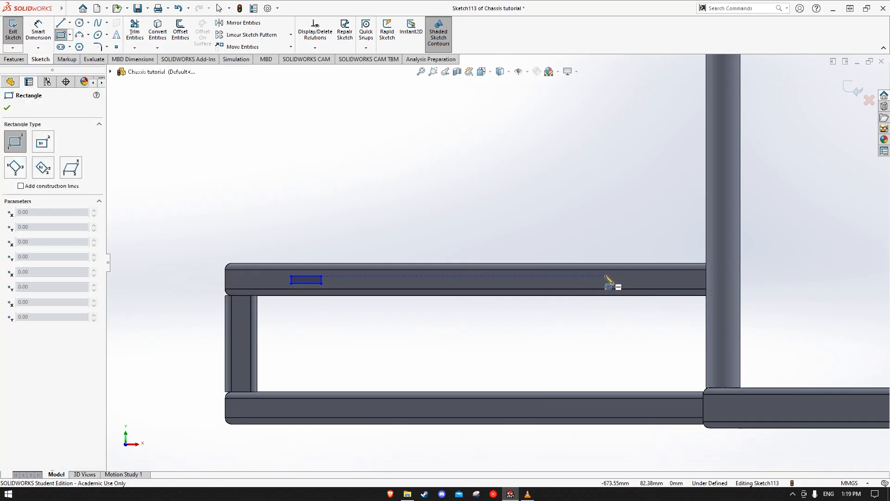
click(605, 277)
click(646, 284)
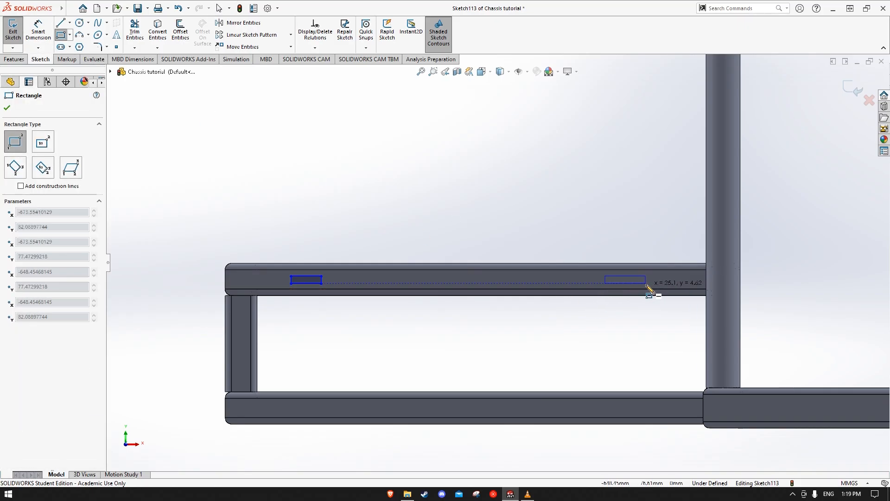
key(Escape)
Dimension the distance between the upper-edge midpoints of the two rectangles as 200 mm
click(38, 31)
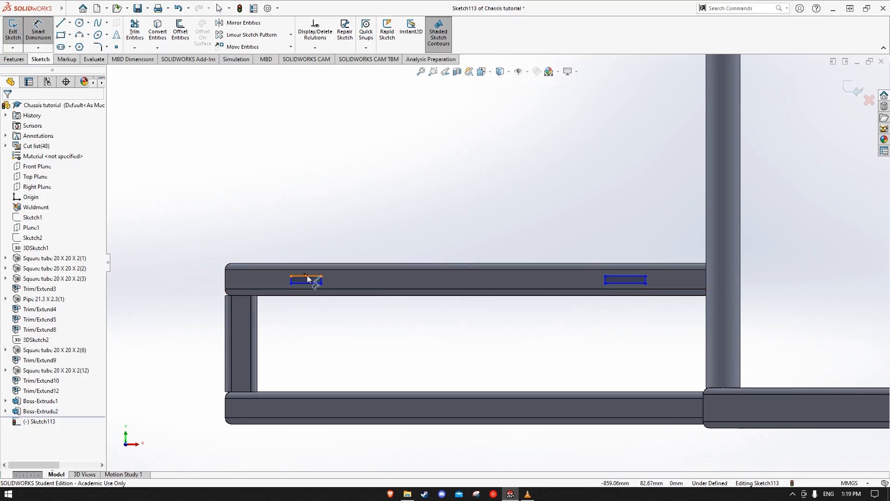
click(308, 276)
click(627, 277)
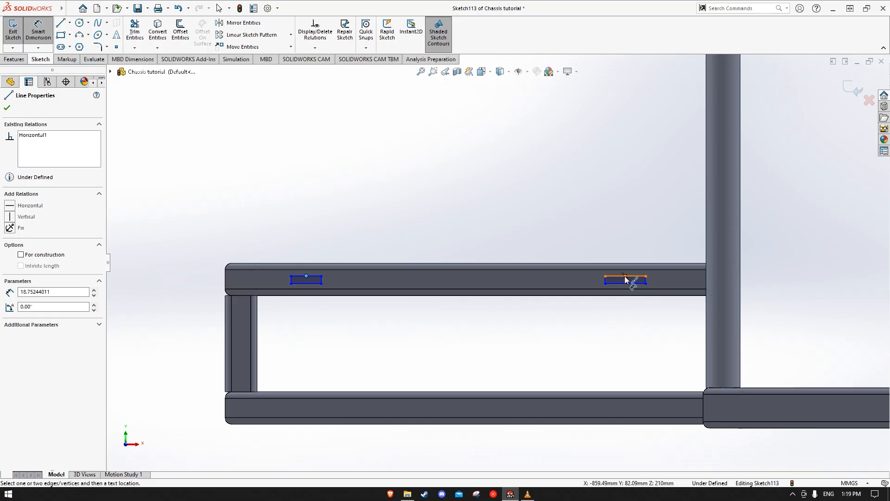
click(465, 228)
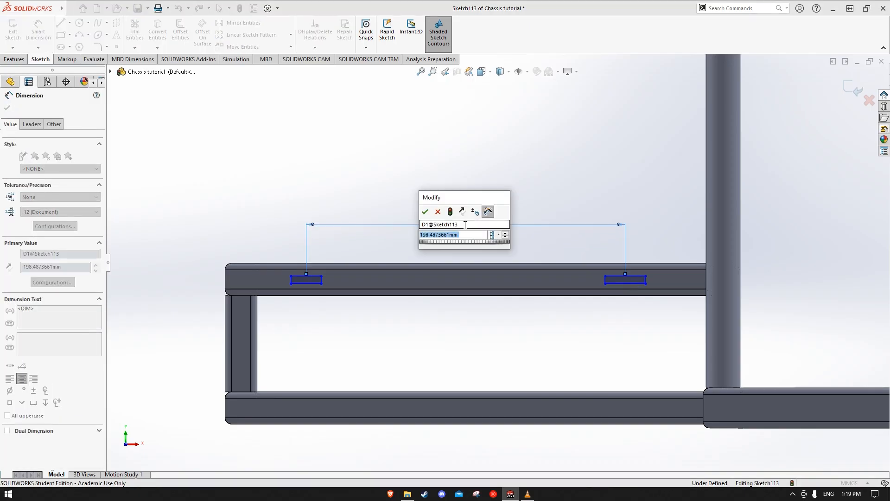
text(200)
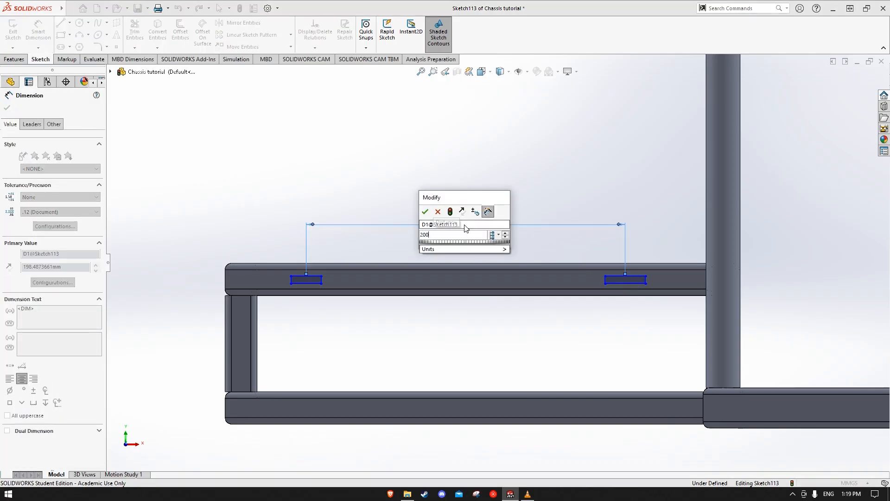
key(Return)
click(499, 136)
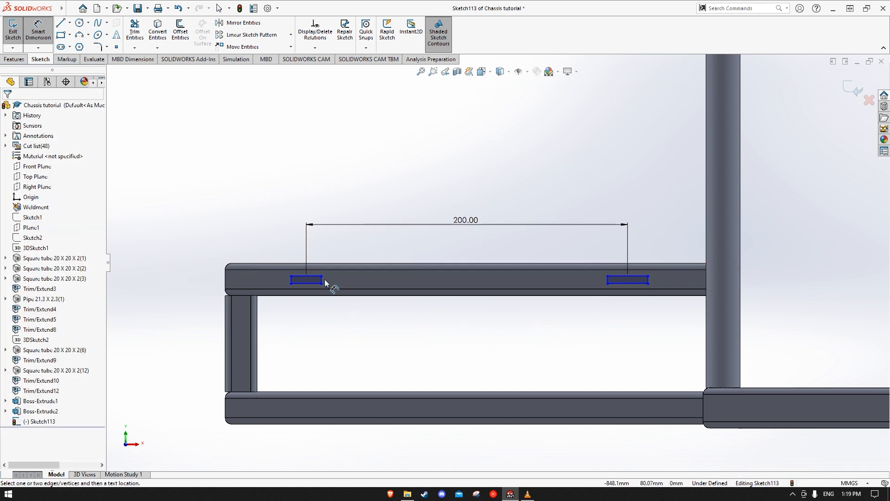
scroll(325, 283, up, 5)
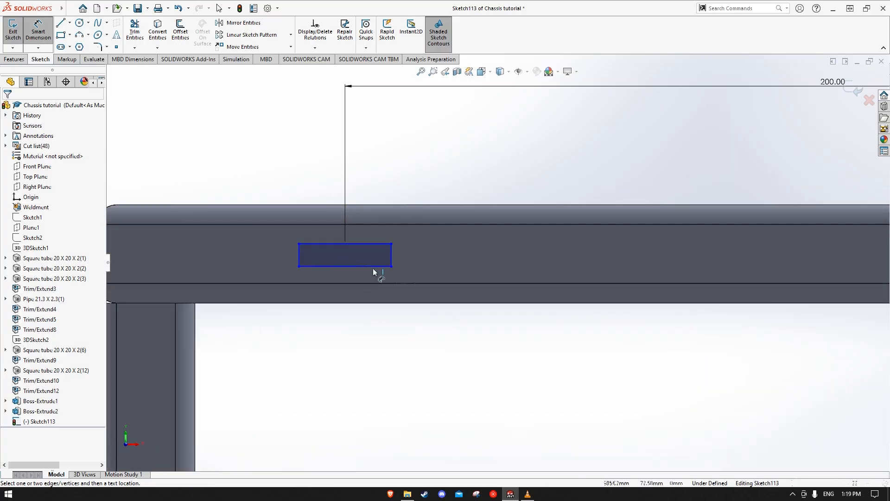
Examine the rectangular pads on the side tubes of the small box frame at the chassis end
scroll(460, 269, down, 5)
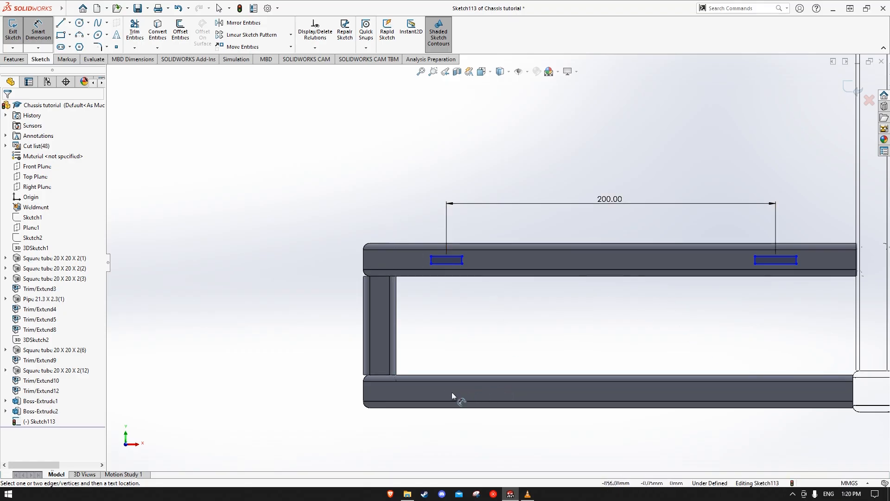
middle_drag(636, 320, 515, 259)
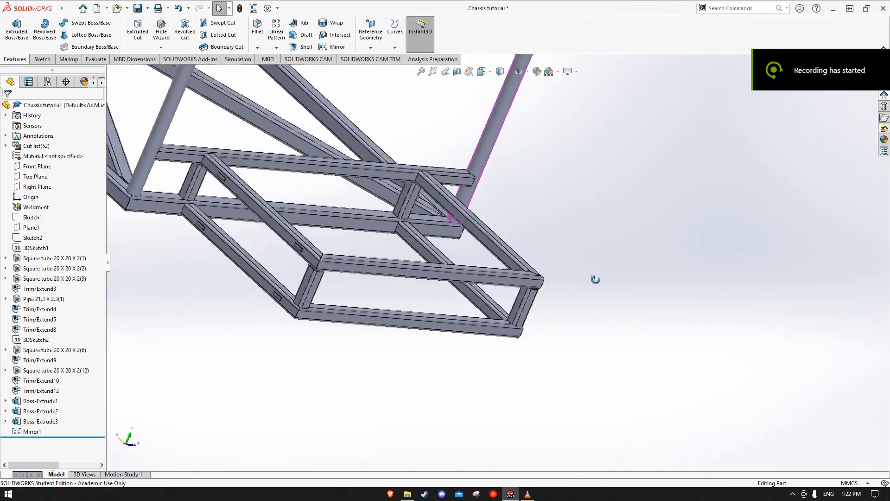
middle_drag(596, 279, 480, 255)
scroll(454, 204, down, 2)
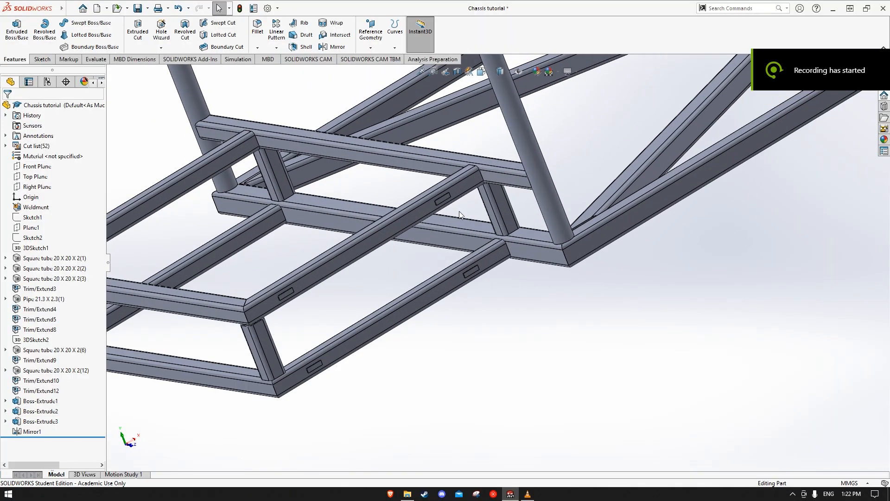
middle_drag(477, 300, 440, 199)
scroll(441, 196, down, 2)
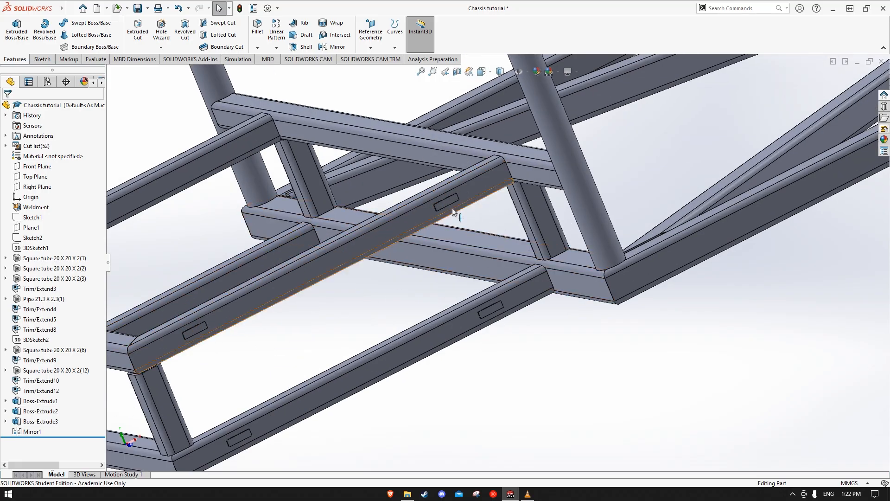
scroll(456, 214, down, 3)
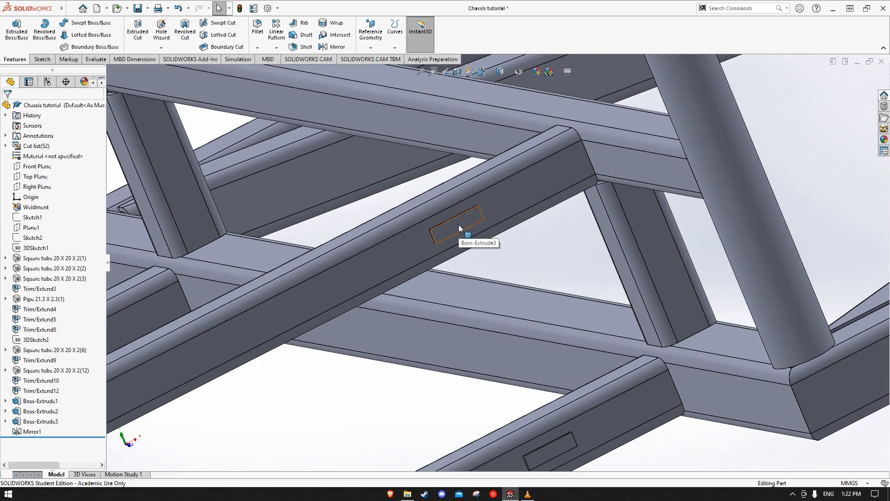
scroll(464, 266, up, 6)
scroll(487, 319, up, 10)
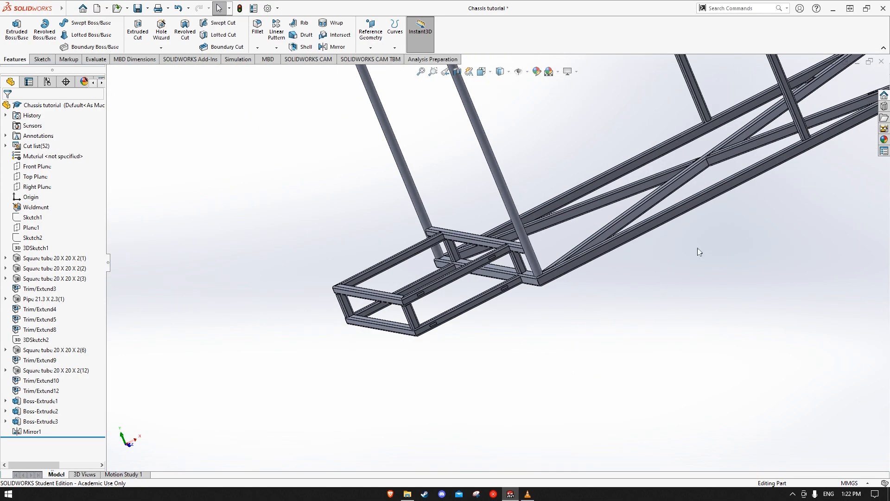
Start a sketch on the outer vertical face of the floor's end cross tube below the rear platform
scroll(541, 221, down, 8)
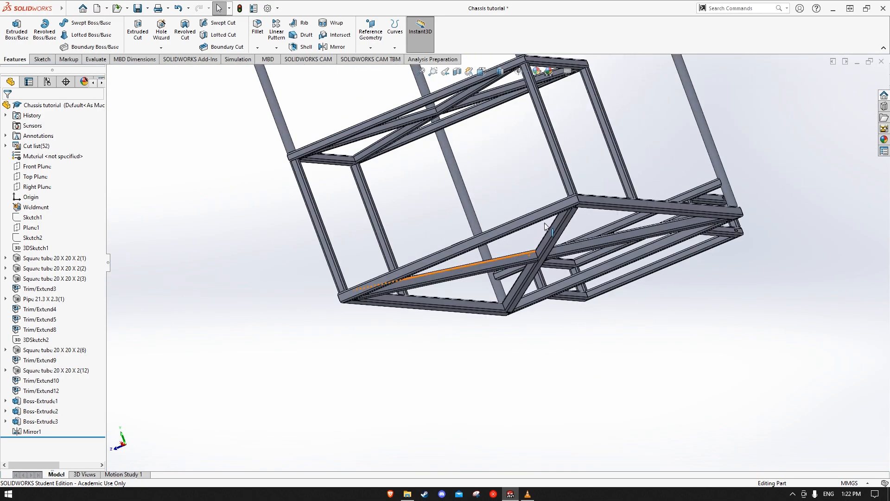
click(528, 224)
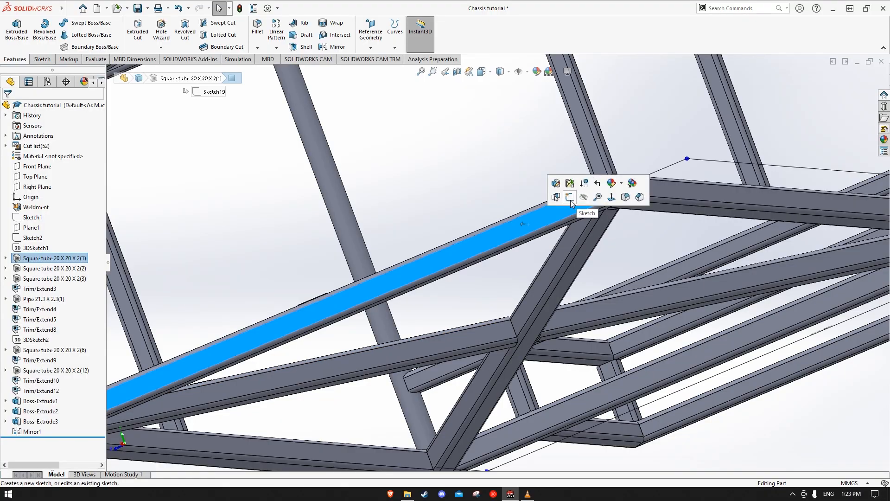
click(570, 200)
click(728, 366)
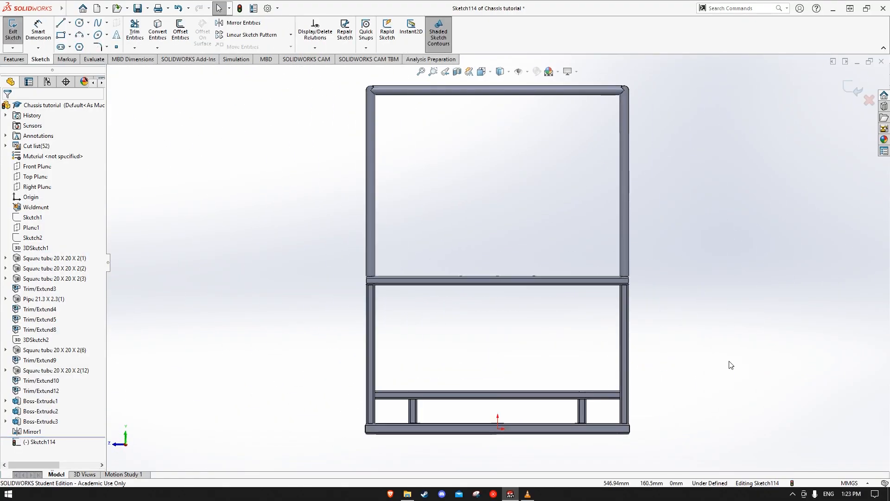
Sketch two corner rectangles toward opposite ends of the cross tube's face, about 22 by 10 mm and 18 by 8 mm
click(60, 35)
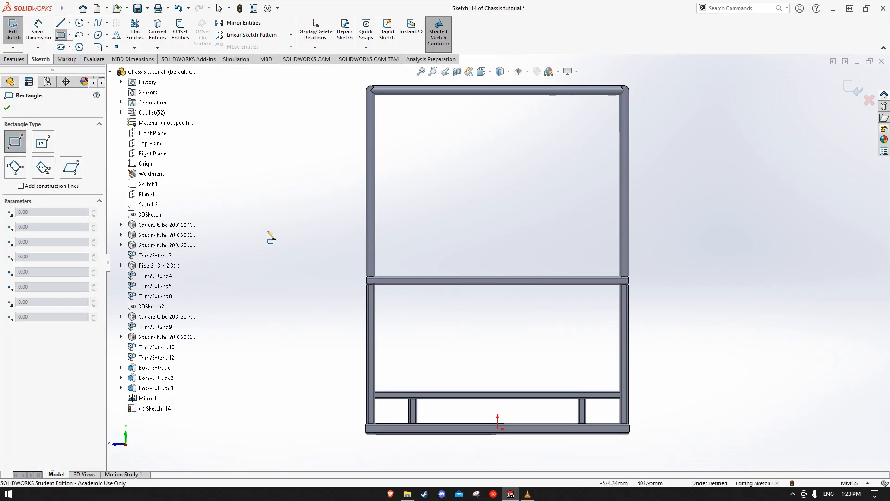
scroll(459, 423, down, 6)
click(362, 361)
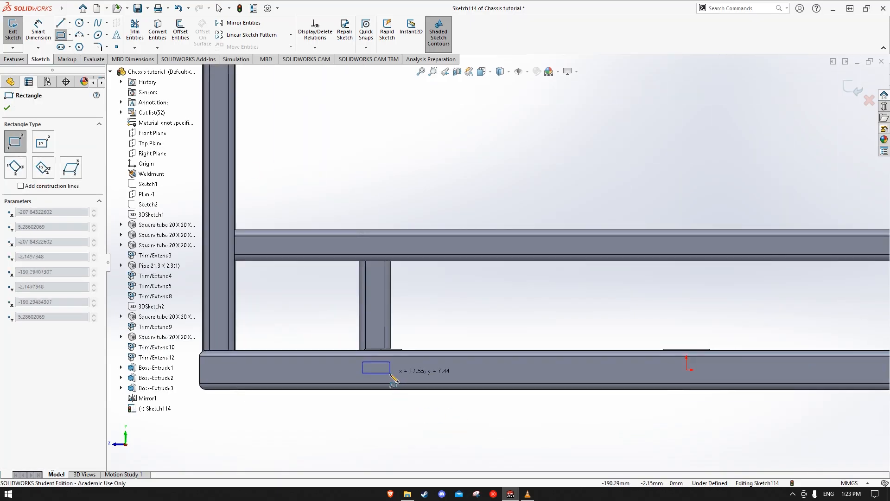
click(390, 375)
scroll(497, 278, up, 3)
scroll(705, 311, down, 4)
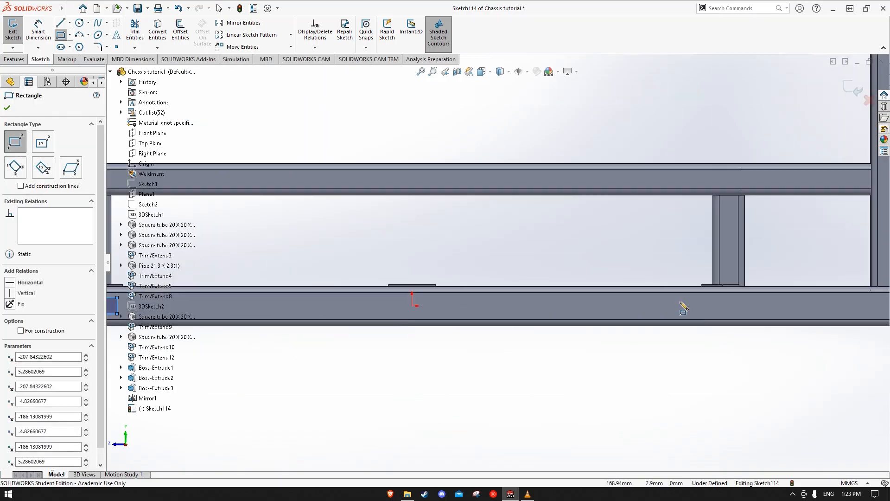
click(679, 298)
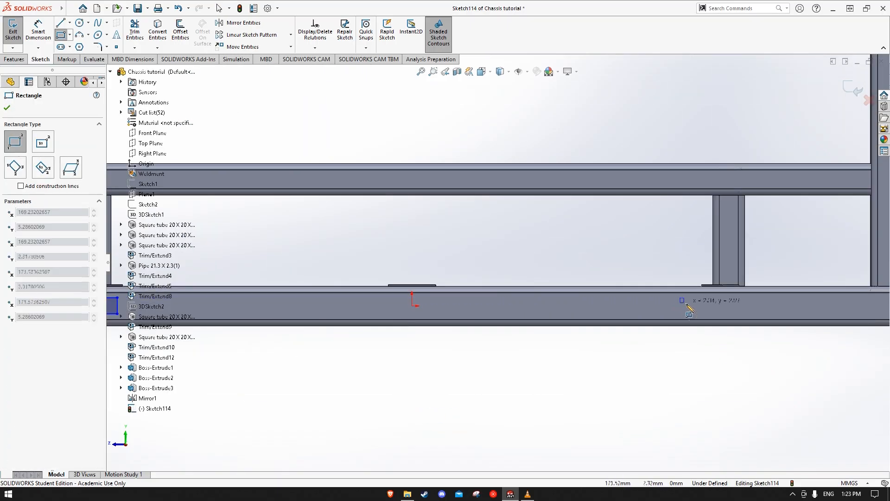
click(708, 310)
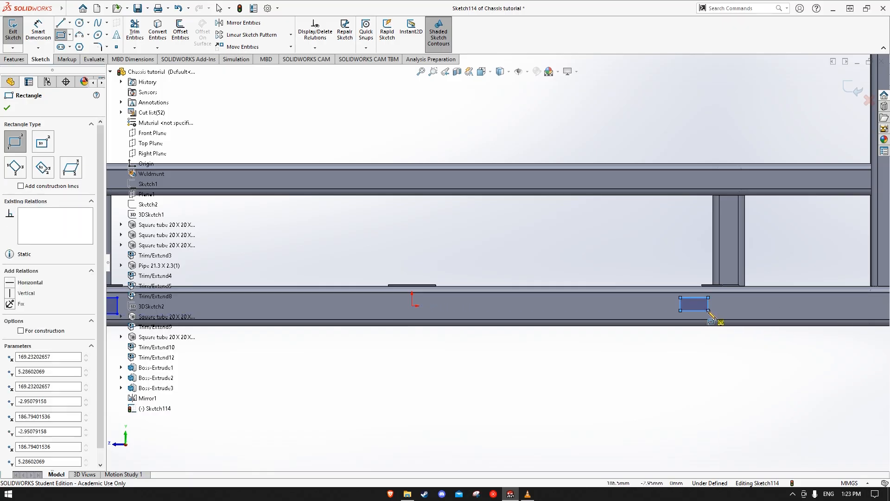
key(Escape)
scroll(708, 367, up, 3)
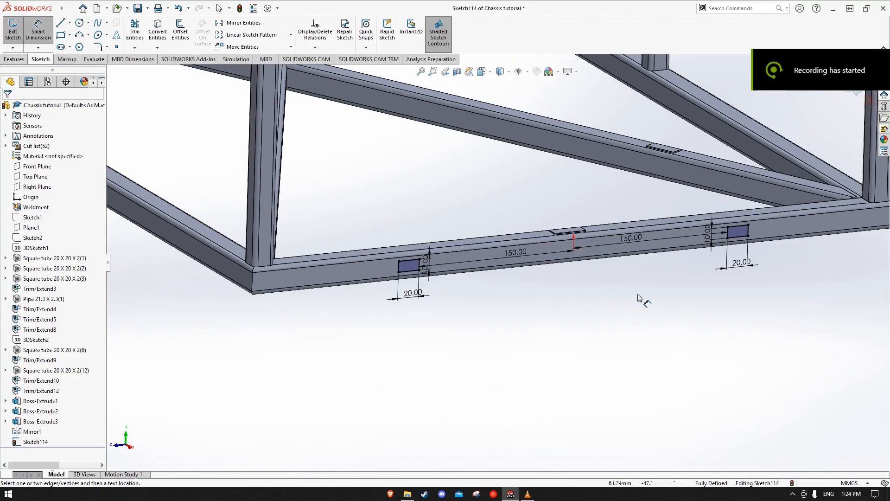
Extrude the two 20 by 10 mm rectangles on the end cross tube as blind bosses 1 mm deep, without merging the result
click(744, 240)
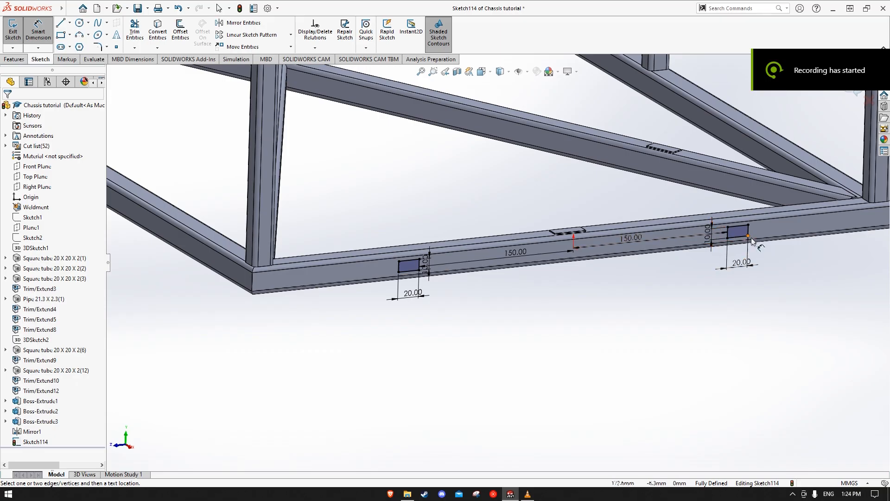
middle_drag(662, 322, 503, 331)
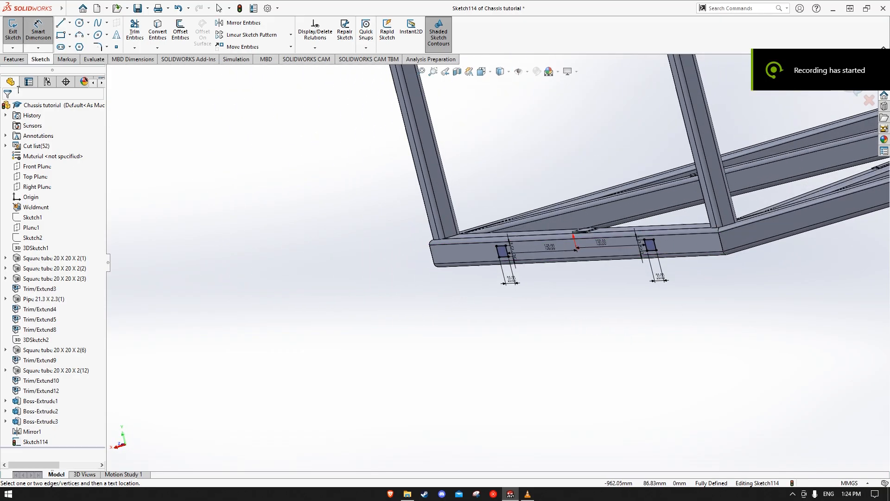
click(14, 59)
click(16, 32)
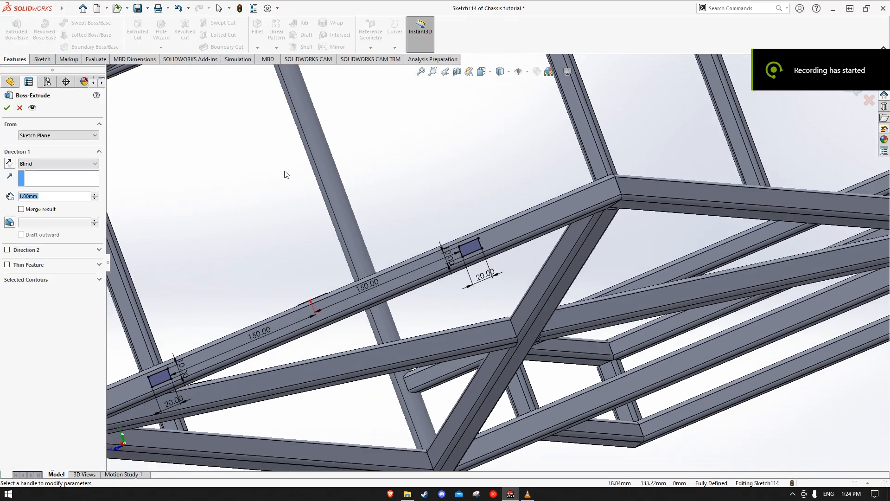
key(Return)
click(427, 175)
Examine the pads on the rear platform, floor frame, end cross tube and small box frame from several angles
scroll(442, 188, up, 2)
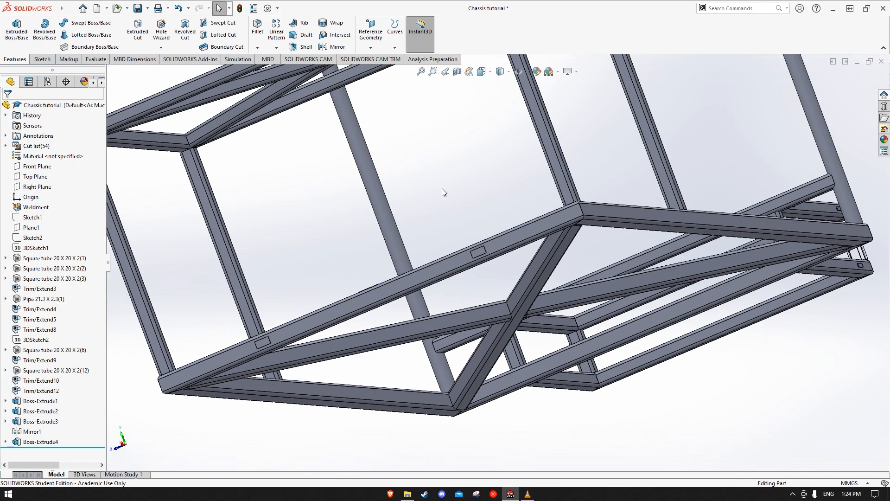
middle_drag(463, 194, 473, 210)
scroll(474, 209, up, 3)
middle_drag(531, 221, 612, 247)
scroll(417, 156, down, 4)
middle_drag(496, 186, 541, 200)
scroll(383, 366, up, 1)
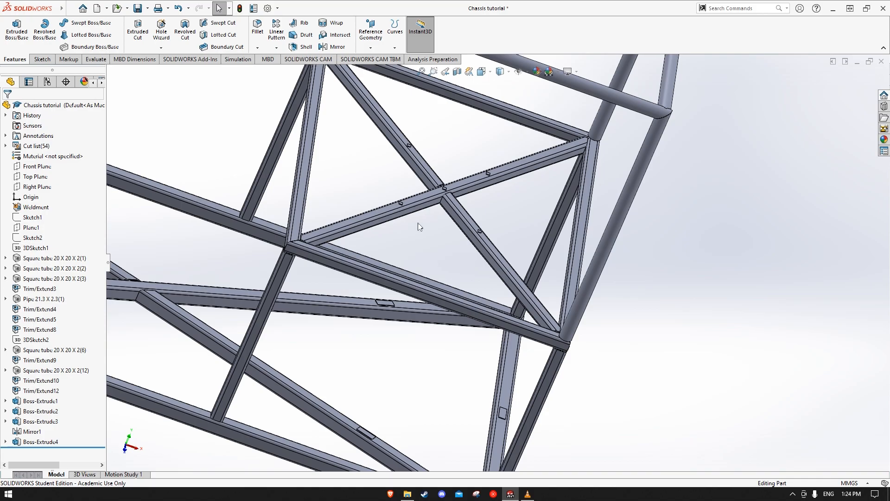
scroll(458, 336, up, 1)
middle_drag(450, 315, 465, 358)
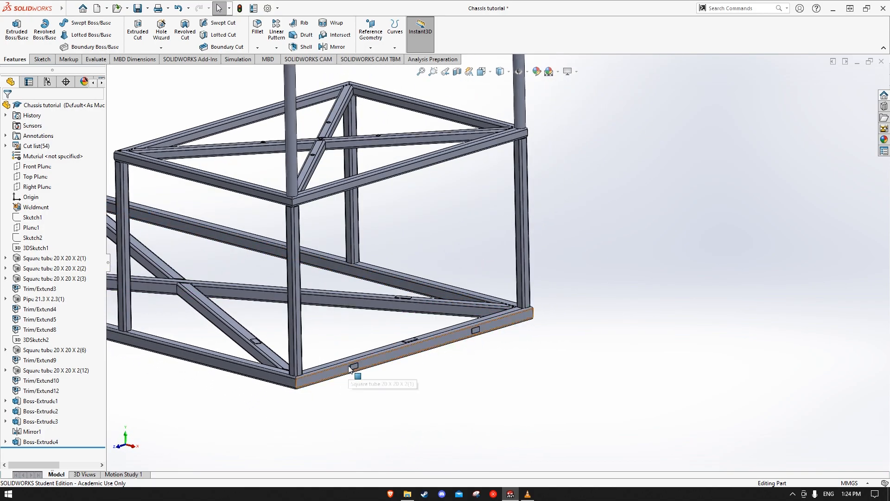
middle_drag(474, 342, 469, 373)
scroll(218, 303, down, 4)
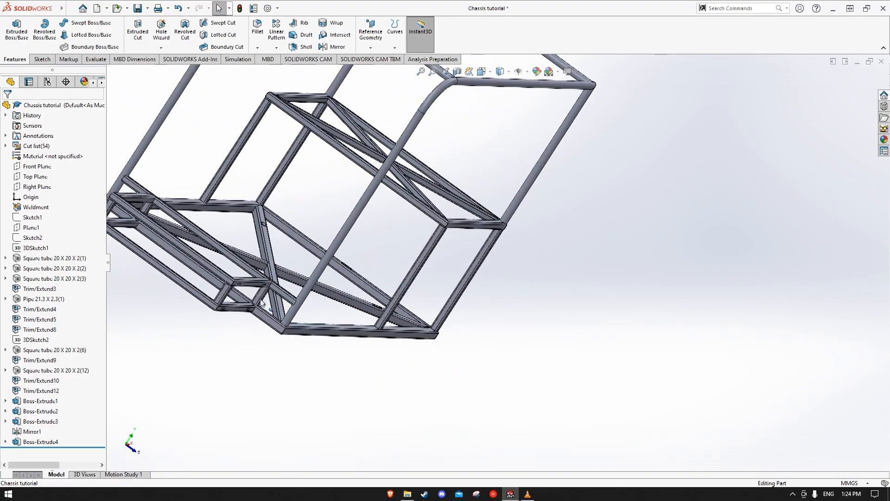
middle_drag(262, 211, 169, 237)
scroll(499, 258, up, 3)
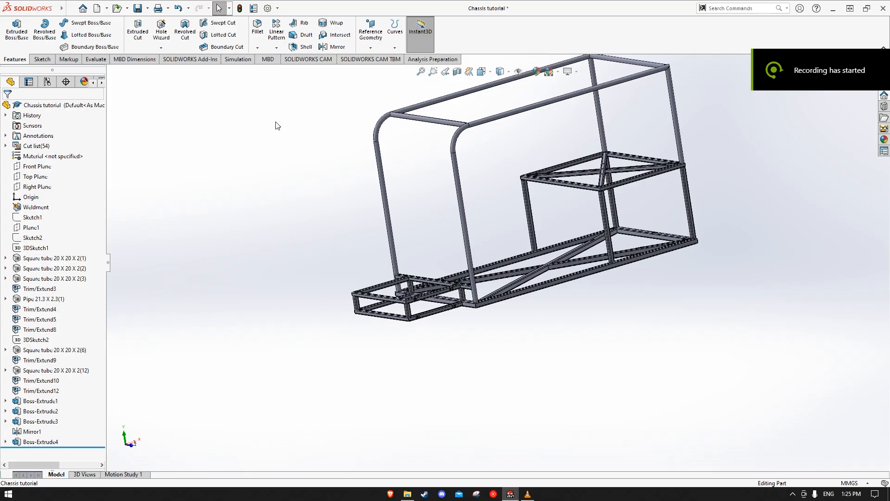
Create a static simulation study and apply AISI 1020 steel to the chassis
click(238, 58)
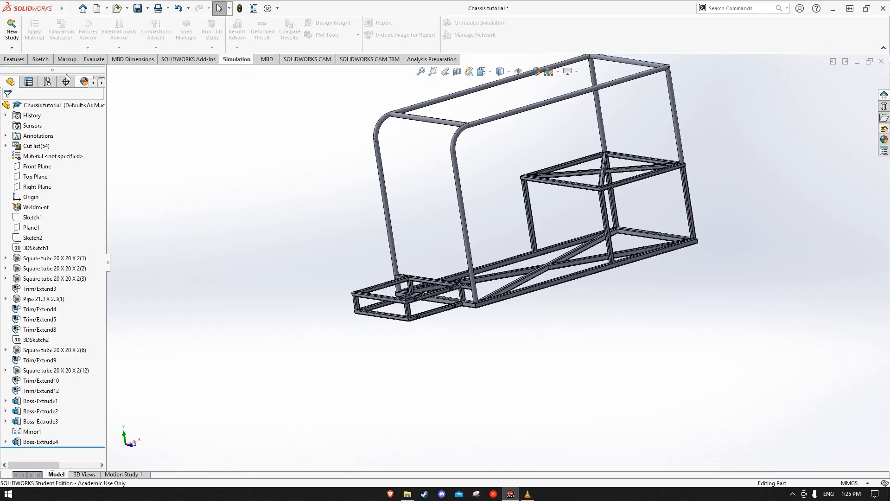
click(8, 34)
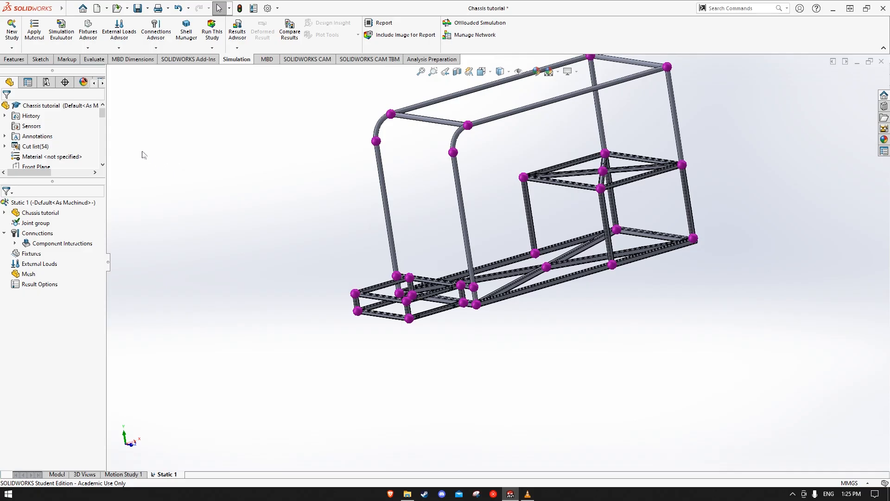
click(31, 47)
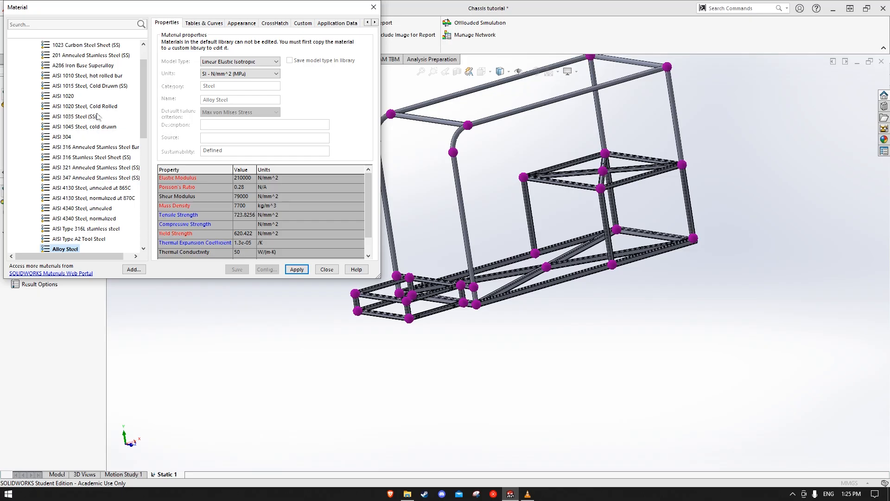
click(68, 98)
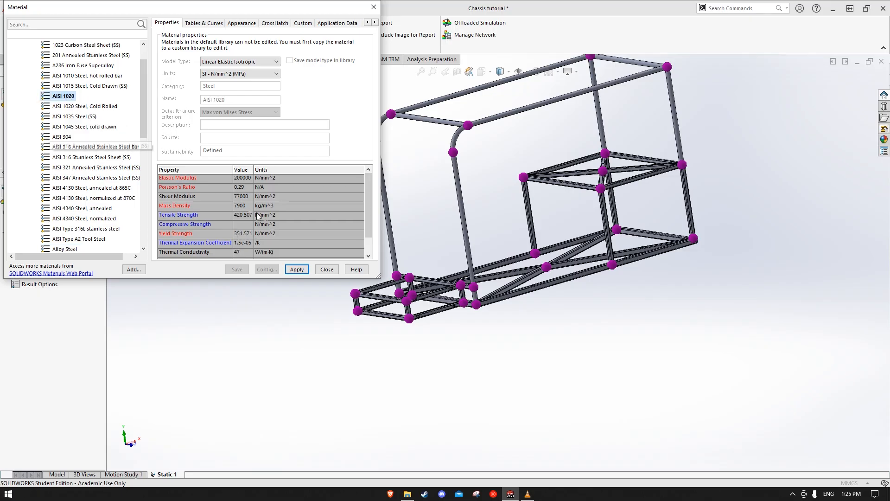
click(324, 271)
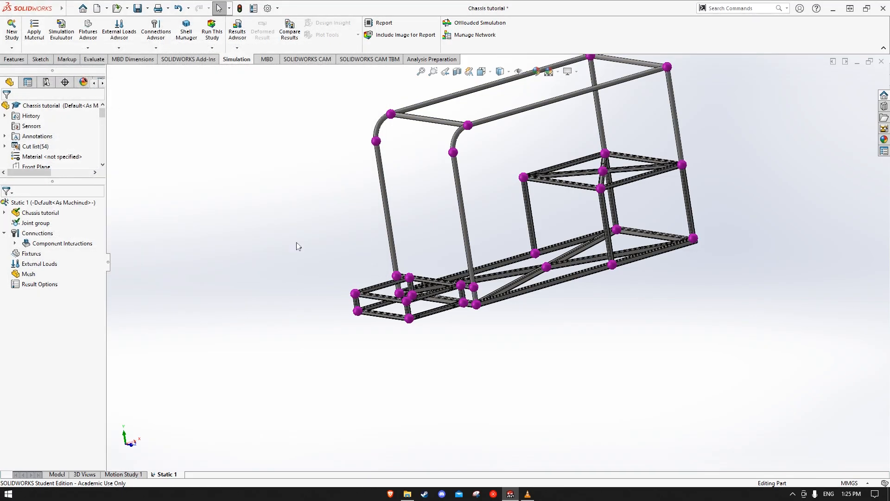
Treat all of the chassis's solid bodies as solid in the static study and collapse the body list
right_click(35, 217)
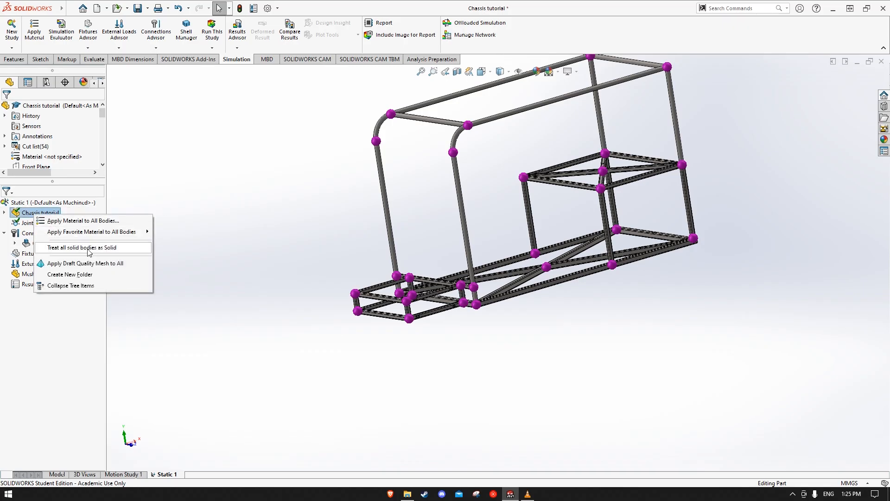
click(89, 248)
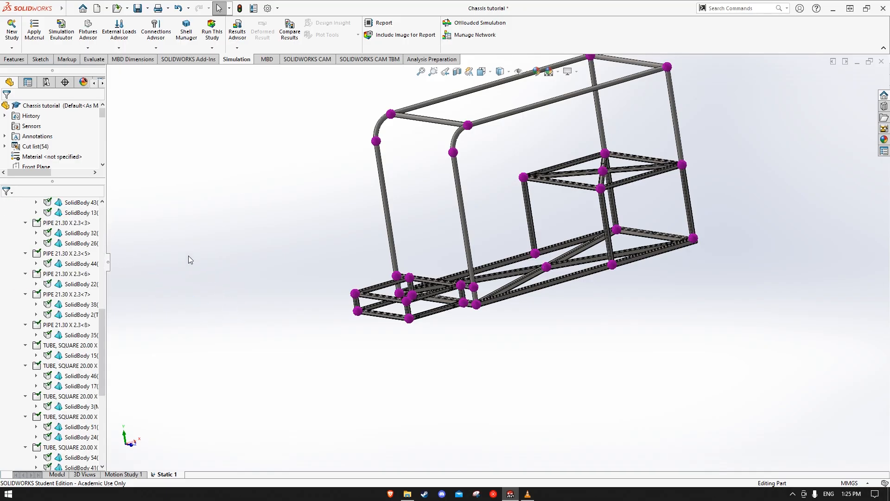
scroll(57, 266, up, 10)
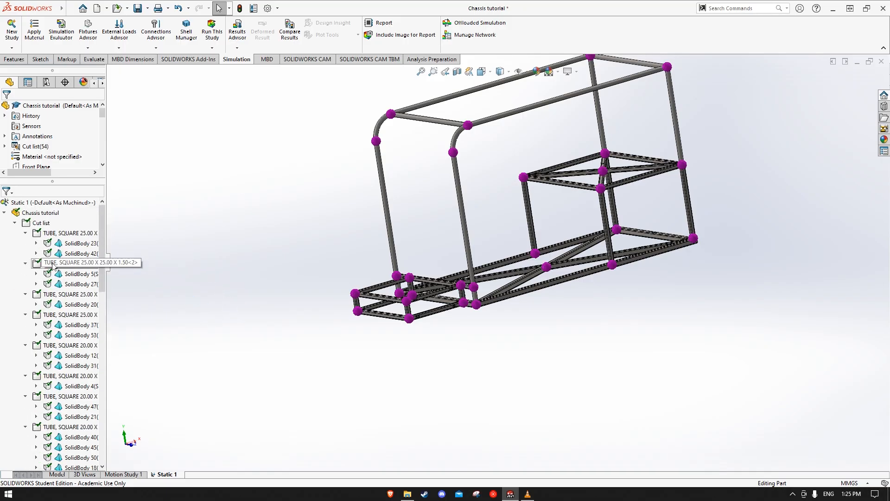
click(4, 213)
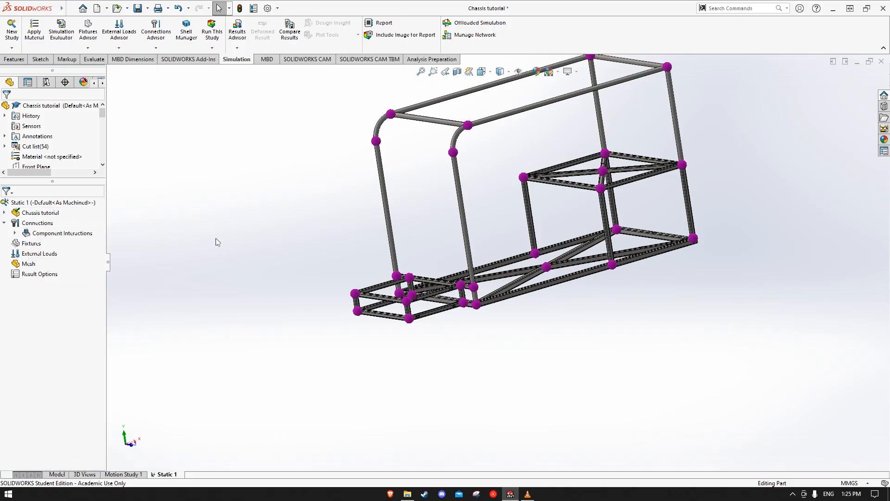
Automatically find local interactions between all chassis bodies by faces, set their type to Bonded, and create them
right_click(33, 225)
click(74, 246)
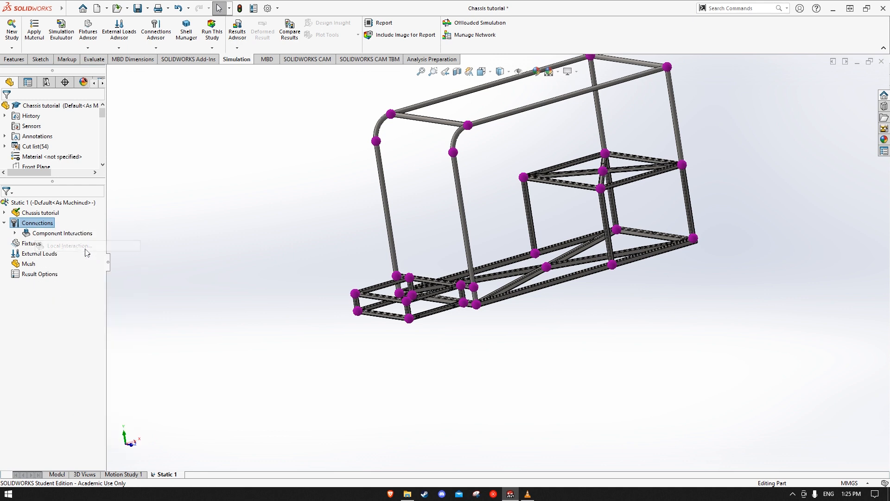
click(50, 157)
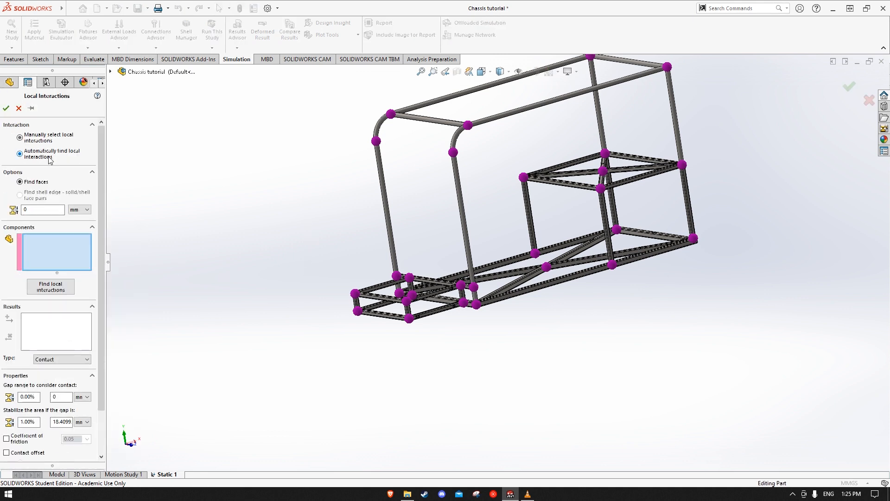
click(85, 359)
click(45, 373)
scroll(234, 274, down, 3)
drag(351, 99, 720, 406)
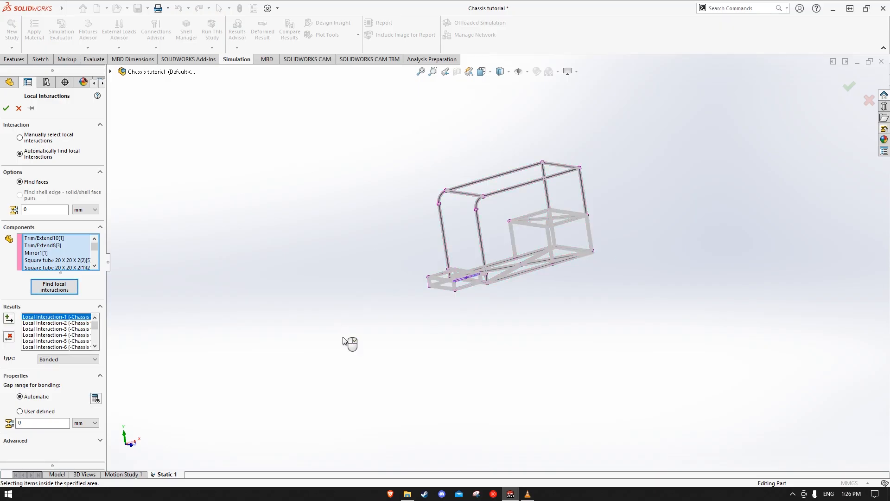
click(6, 110)
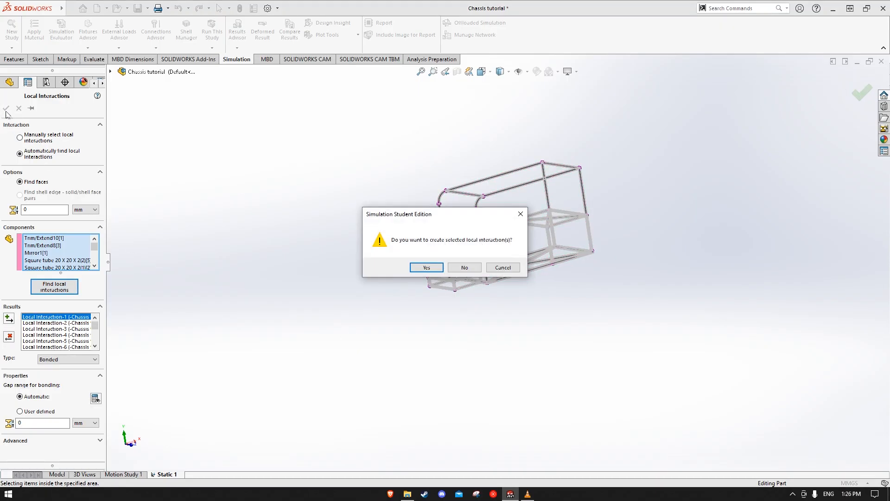
click(425, 268)
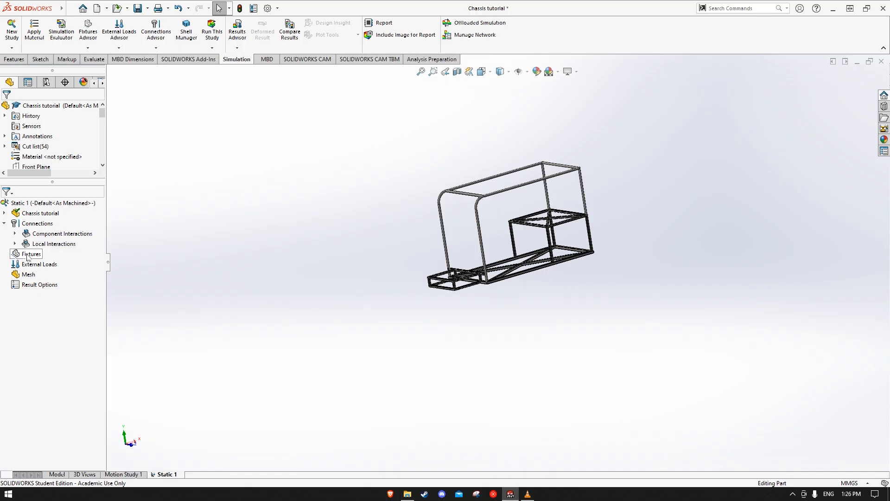
Start a Fixed Geometry fixture and select the four pad faces along one side of the small box frame
right_click(29, 257)
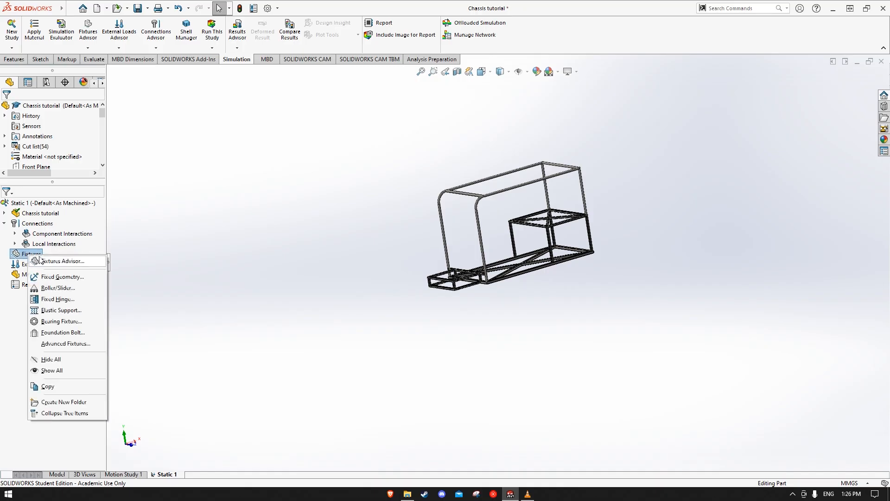
click(77, 277)
scroll(467, 292, down, 5)
scroll(539, 304, down, 6)
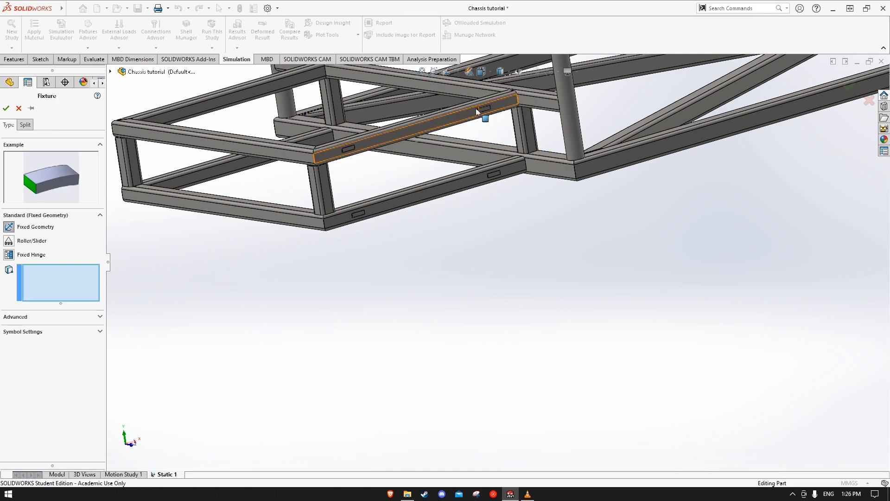
click(389, 224)
scroll(510, 118, down, 5)
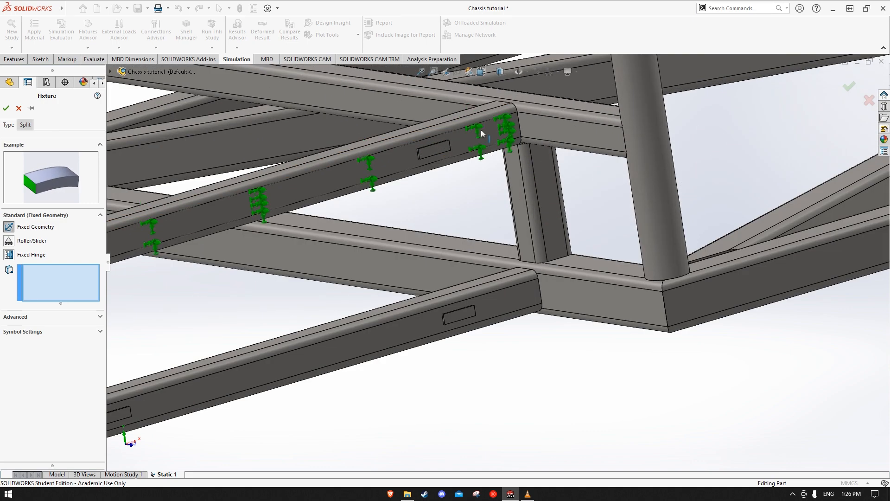
scroll(438, 148, down, 5)
click(460, 192)
scroll(419, 243, up, 6)
scroll(408, 257, up, 4)
scroll(394, 302, down, 6)
click(376, 451)
click(376, 450)
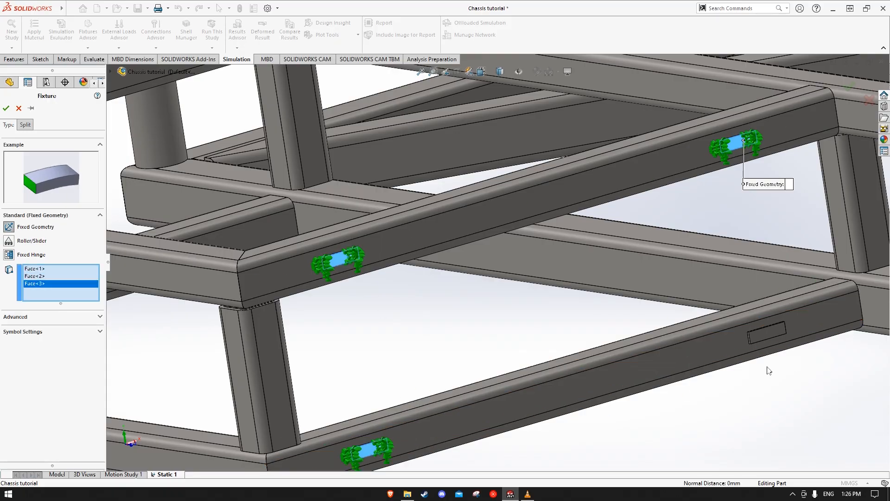
click(760, 330)
Add the four pad faces on the opposite side of the small box frame to the fixture
scroll(695, 414, up, 5)
middle_drag(696, 414, 731, 395)
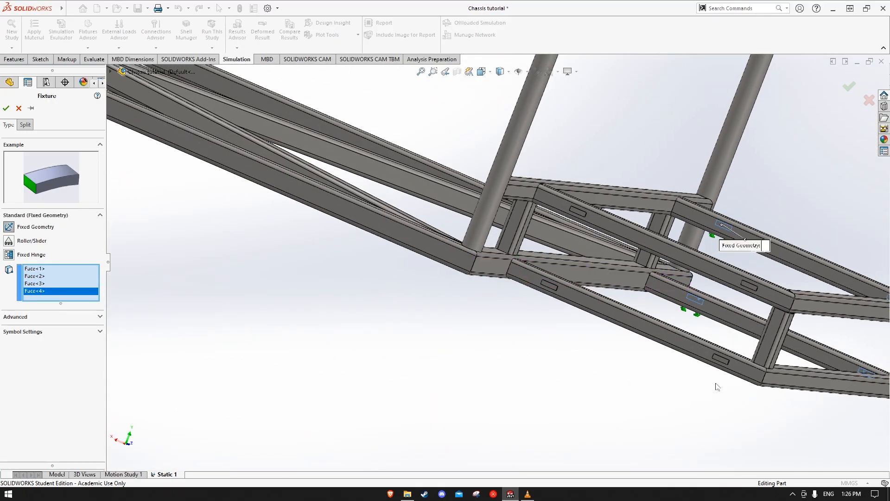
scroll(590, 241, down, 5)
click(485, 199)
scroll(529, 242, up, 6)
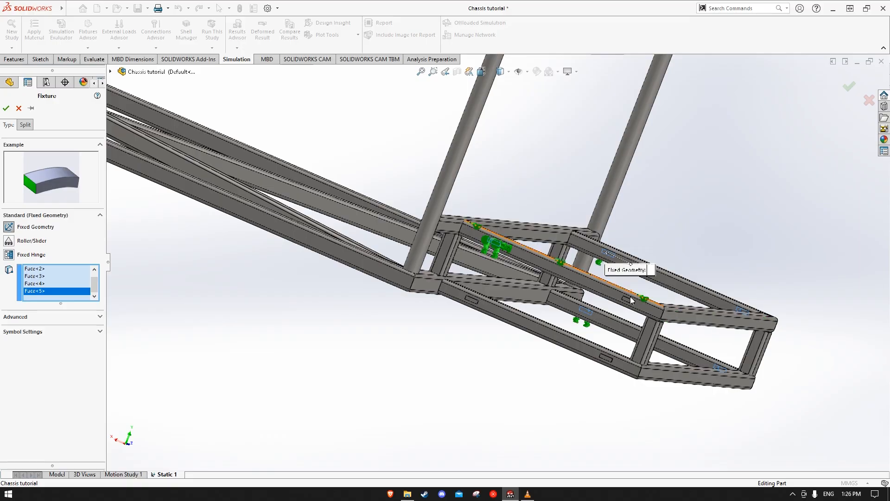
scroll(633, 295, down, 6)
click(583, 304)
scroll(587, 316, up, 5)
scroll(496, 357, down, 5)
click(482, 348)
click(482, 345)
click(441, 339)
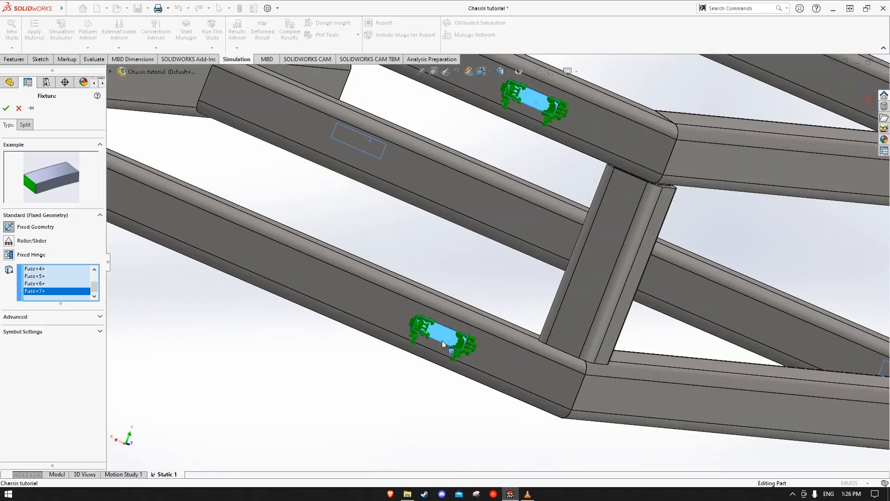
scroll(438, 337, up, 6)
scroll(342, 243, down, 5)
click(388, 200)
Add the two outer pad faces of the end cross tube to the fixture and apply it
scroll(388, 200, up, 9)
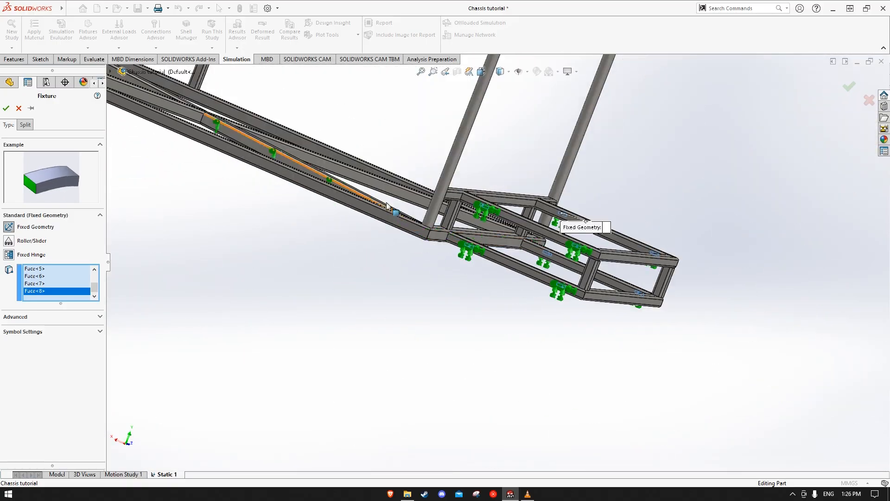
middle_drag(389, 208, 477, 276)
scroll(432, 263, down, 5)
scroll(432, 263, down, 6)
click(435, 264)
click(499, 267)
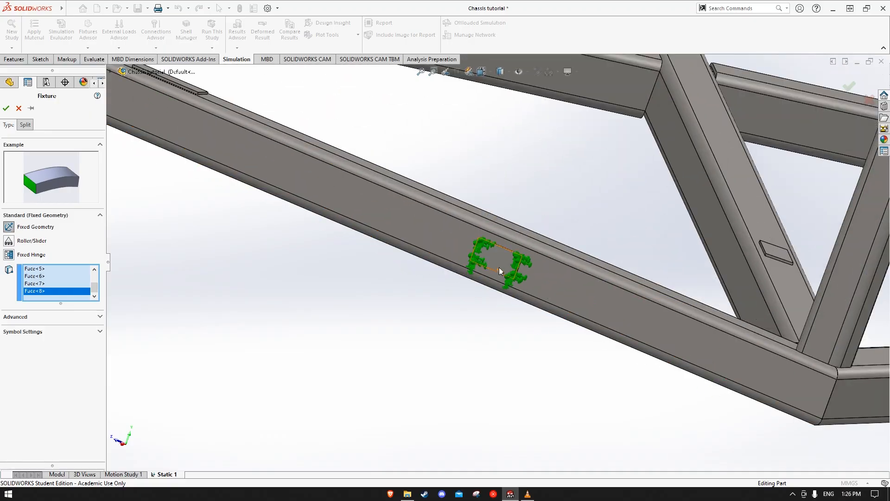
scroll(499, 267, up, 6)
click(250, 158)
scroll(250, 158, down, 6)
click(291, 172)
click(346, 196)
click(346, 196)
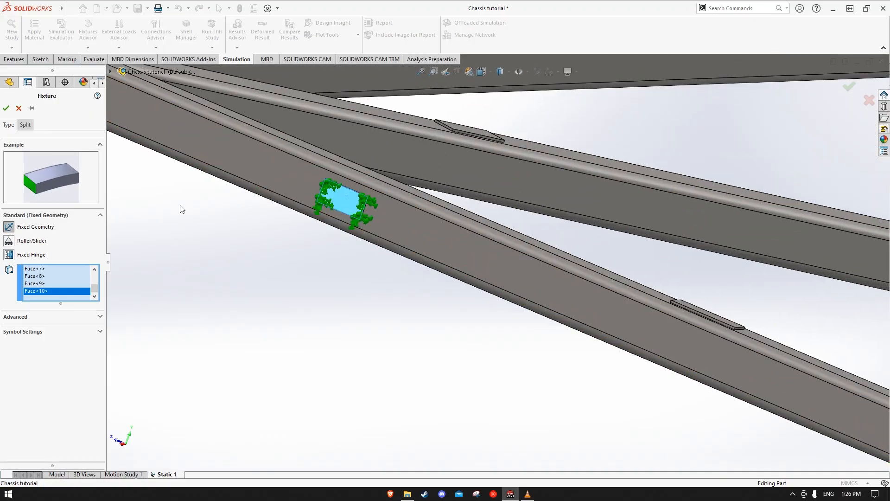
click(8, 109)
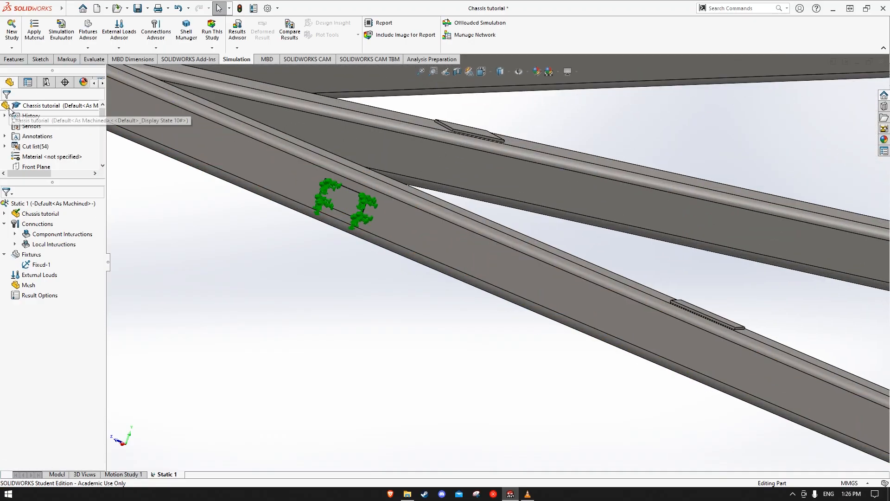
Start a normal force load on the five pad faces of the rear platform's crossed tubes
right_click(44, 278)
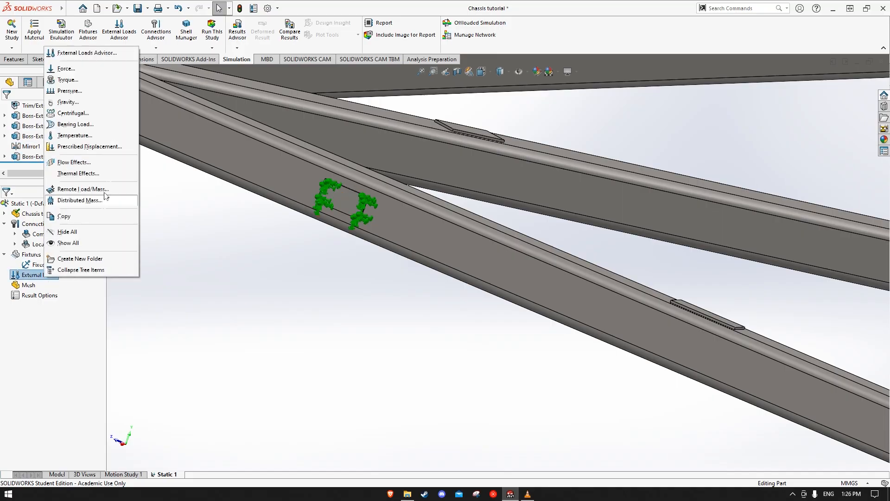
click(65, 69)
scroll(307, 254, up, 8)
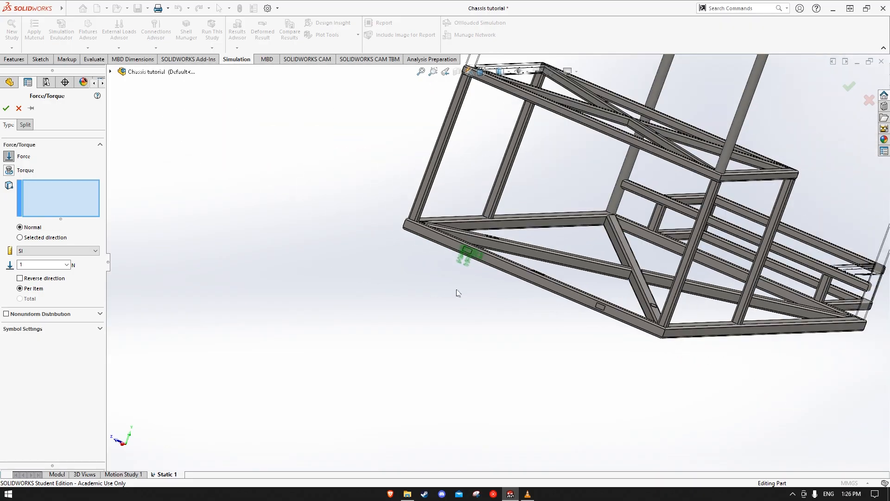
middle_drag(455, 280, 357, 327)
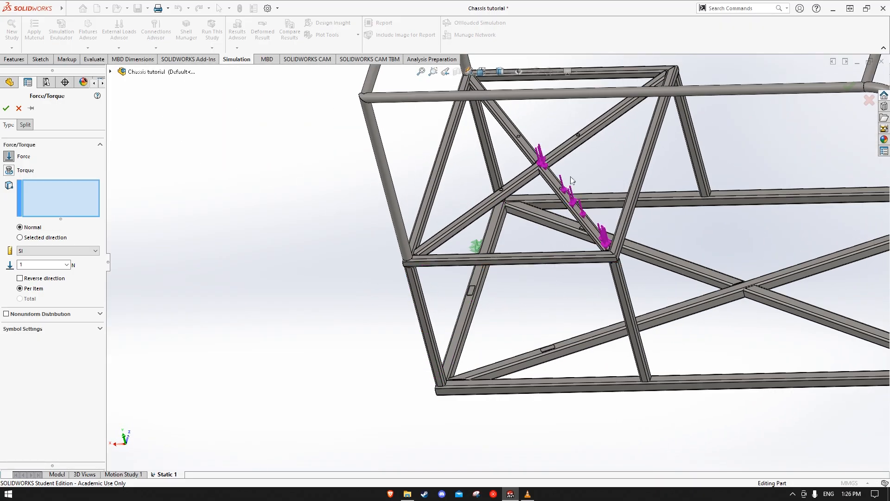
scroll(571, 156, down, 4)
scroll(566, 154, down, 3)
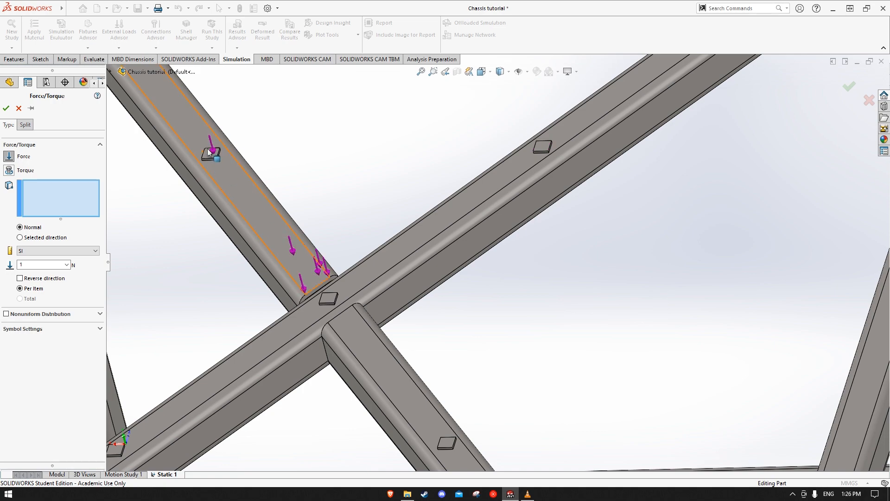
scroll(211, 151, down, 5)
click(311, 186)
scroll(445, 229, up, 4)
scroll(733, 238, down, 4)
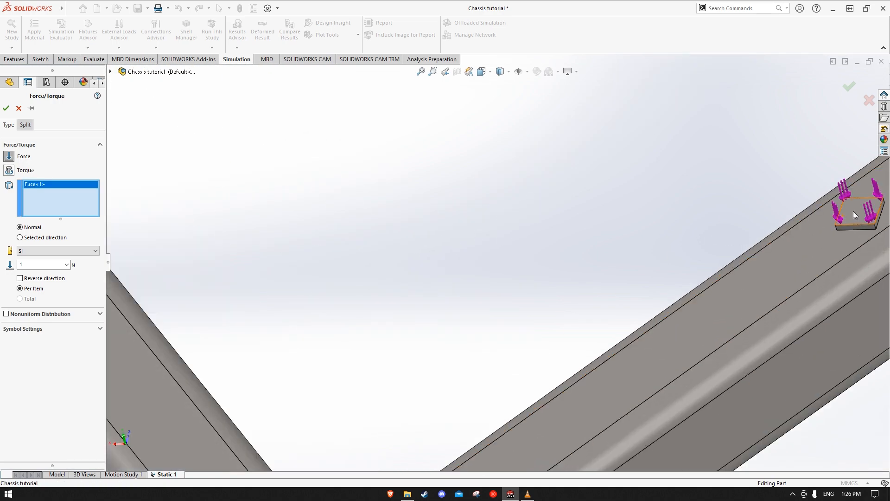
click(853, 211)
scroll(655, 364, up, 5)
scroll(441, 376, down, 4)
click(366, 310)
scroll(535, 397, up, 4)
scroll(533, 384, down, 4)
click(472, 344)
scroll(332, 330, up, 4)
scroll(331, 330, down, 4)
click(323, 310)
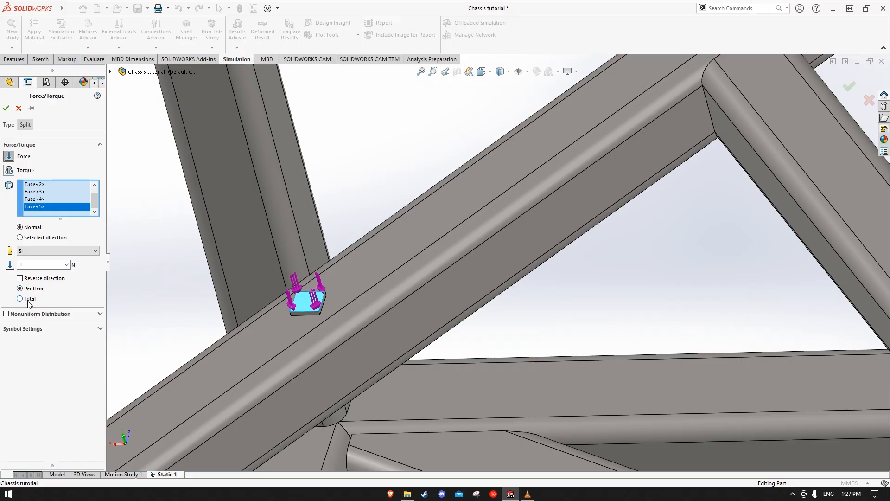
Set the platform force to a total of 900 N across the selected pads and apply it
scroll(463, 318, up, 6)
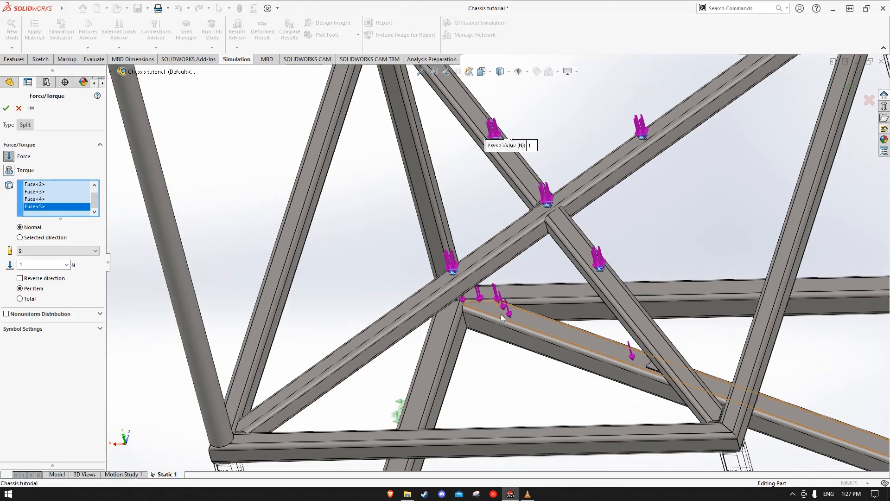
click(20, 299)
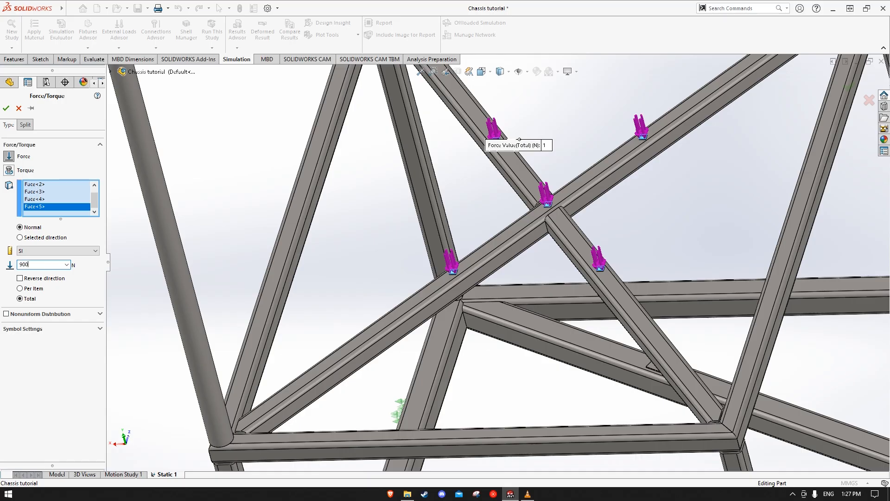
click(5, 109)
Apply a second normal force totalling 400 N to the two pads on the floor diagonals and the upper pad on the end cross tube
scroll(464, 281, up, 8)
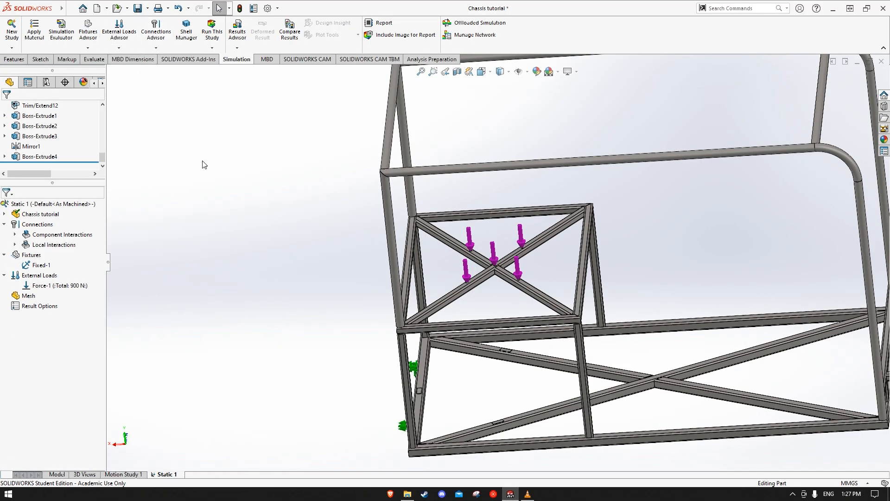
click(119, 48)
click(122, 70)
scroll(503, 385, down, 10)
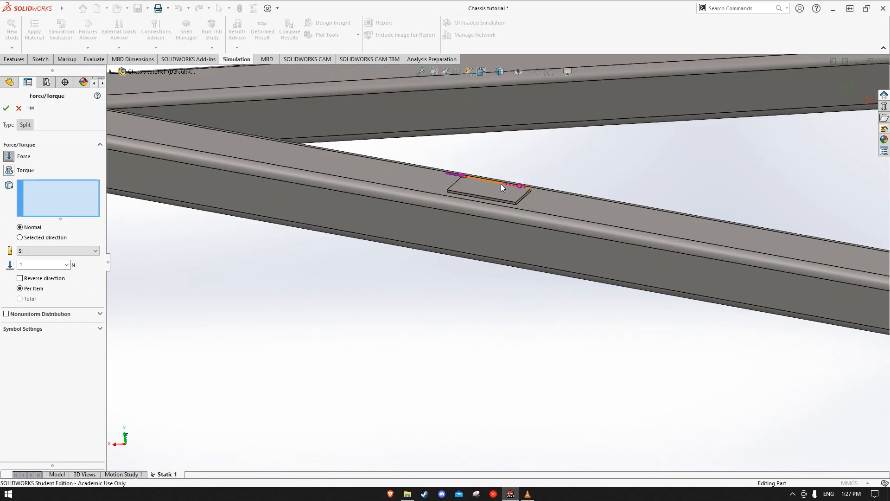
click(500, 185)
scroll(504, 262, up, 6)
scroll(502, 395, down, 6)
click(427, 357)
scroll(412, 349, up, 5)
scroll(194, 171, down, 6)
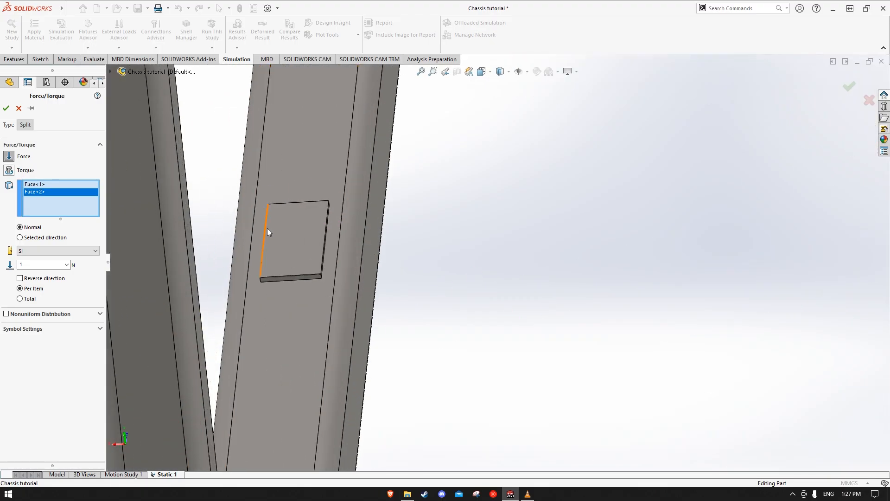
click(282, 230)
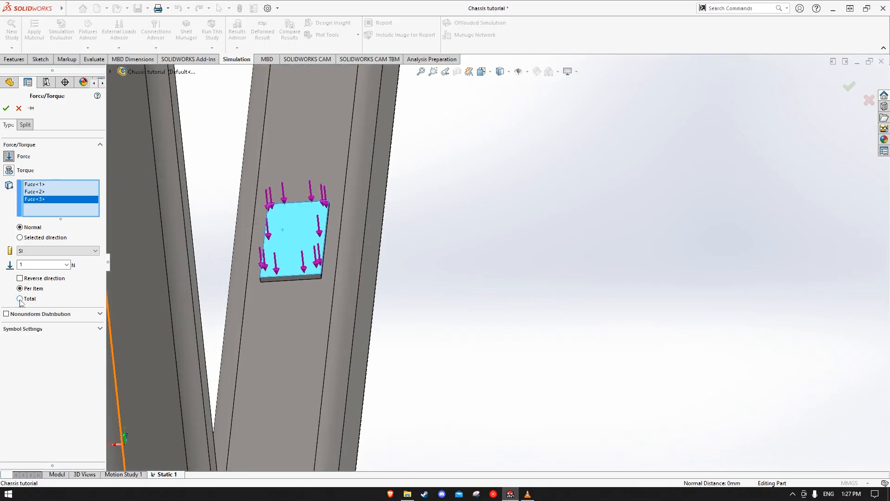
click(34, 267)
click(5, 108)
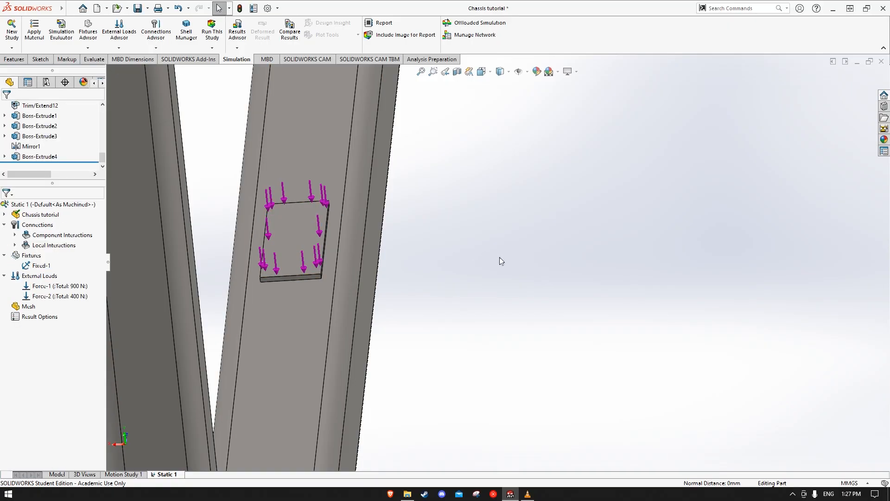
Add a gravity load of 9.81 m/s^2 normal to the Top Plane, reversed to act downward on the chassis
scroll(516, 282, up, 5)
middle_drag(586, 283, 403, 411)
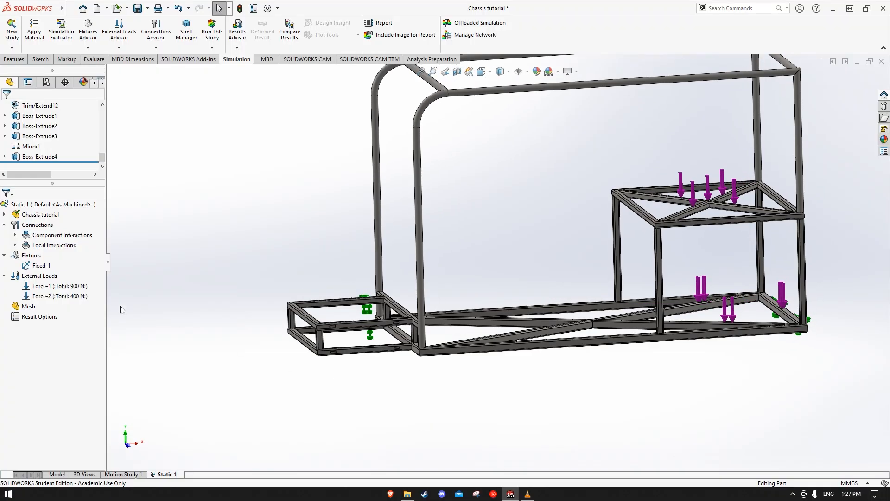
right_click(40, 278)
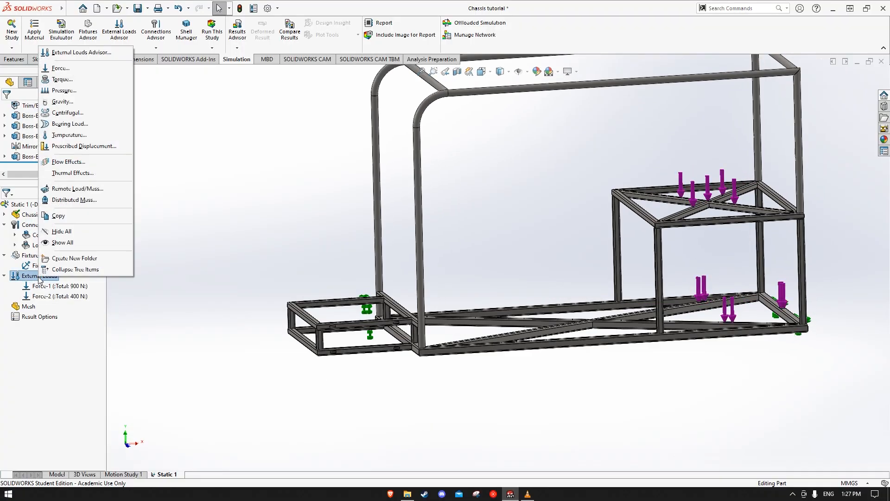
click(68, 102)
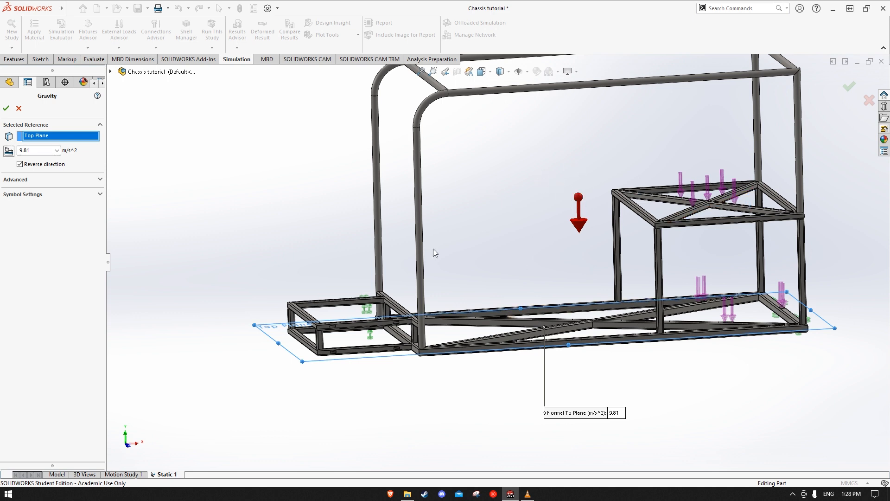
click(5, 110)
Try to create a solid mesh of the chassis with the default mesh density
middle_drag(324, 290, 308, 258)
right_click(27, 317)
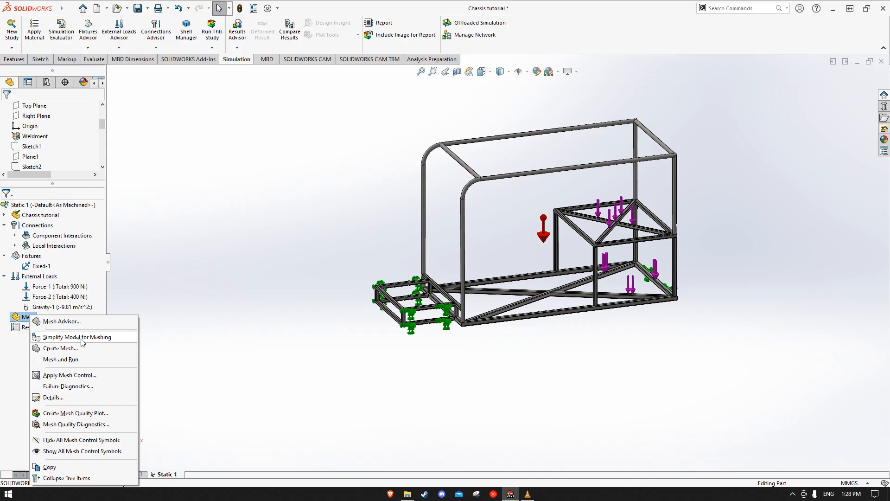
click(61, 348)
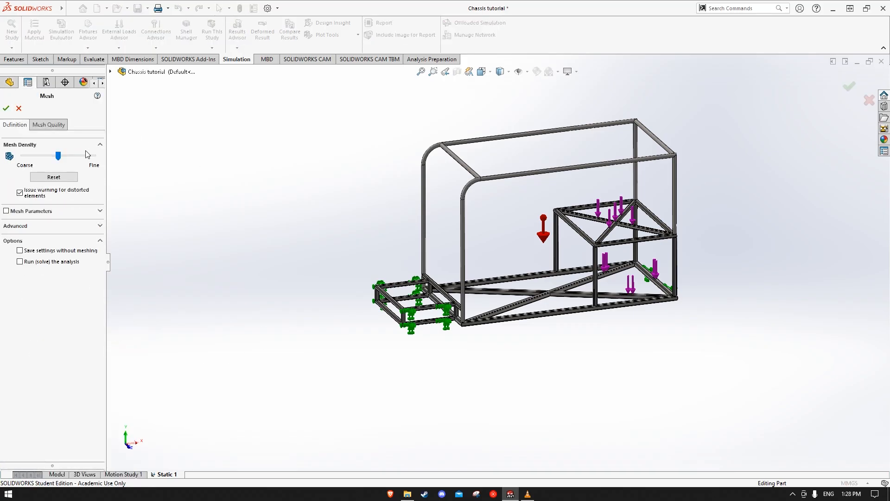
click(6, 109)
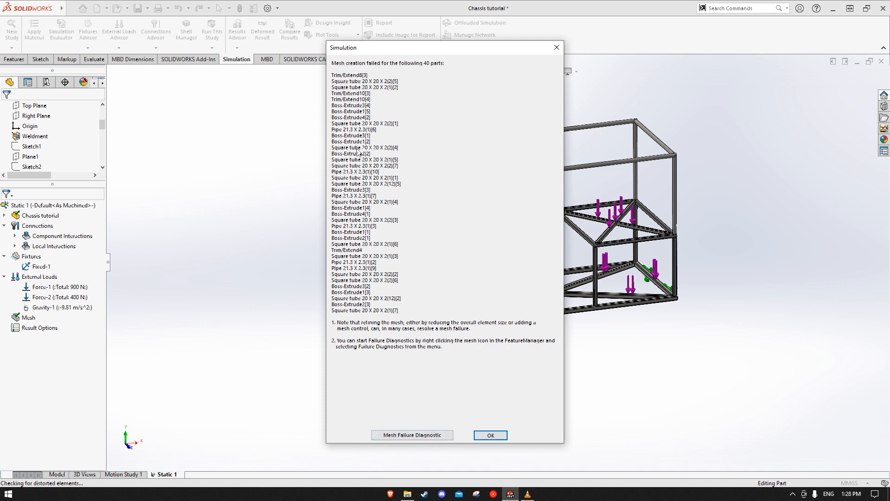
Open the mesh failure diagnostics and look through the list of bodies that failed to mesh
click(433, 436)
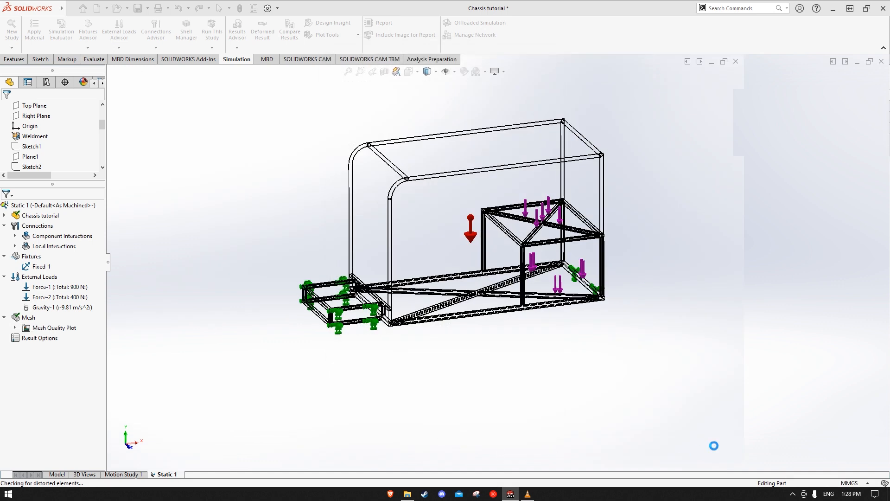
scroll(820, 221, down, 5)
scroll(809, 243, down, 2)
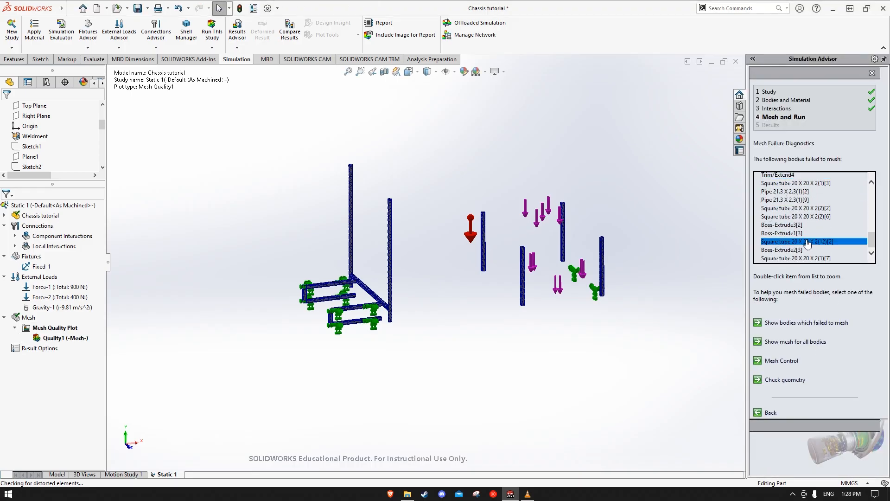
Apply a mesh control with per-part size to the chassis bodies and mesh them with the curvature-based mesher
click(782, 361)
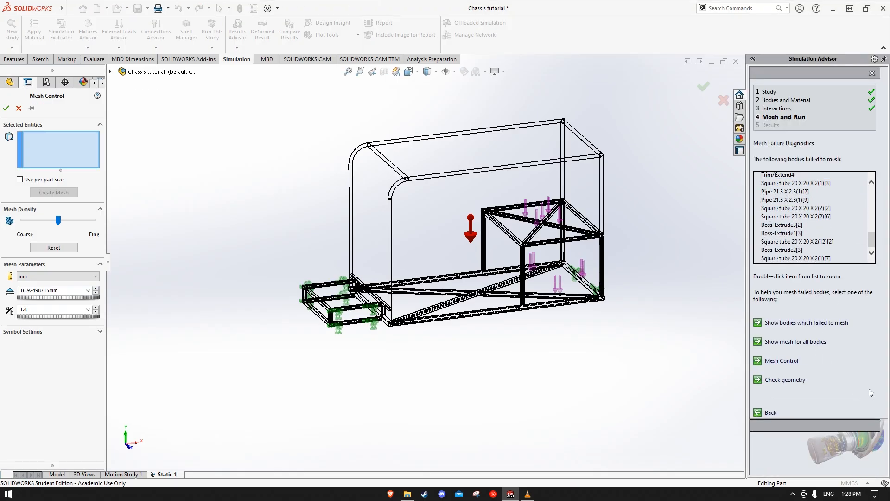
click(20, 179)
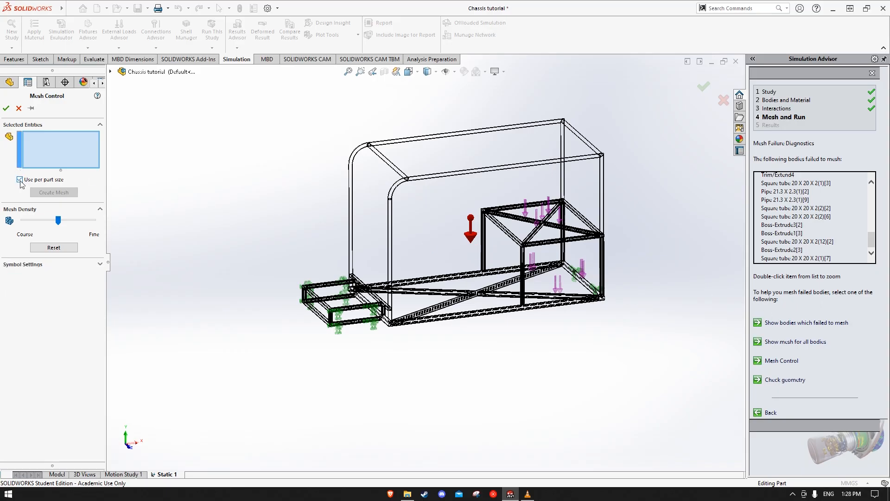
drag(288, 106, 685, 411)
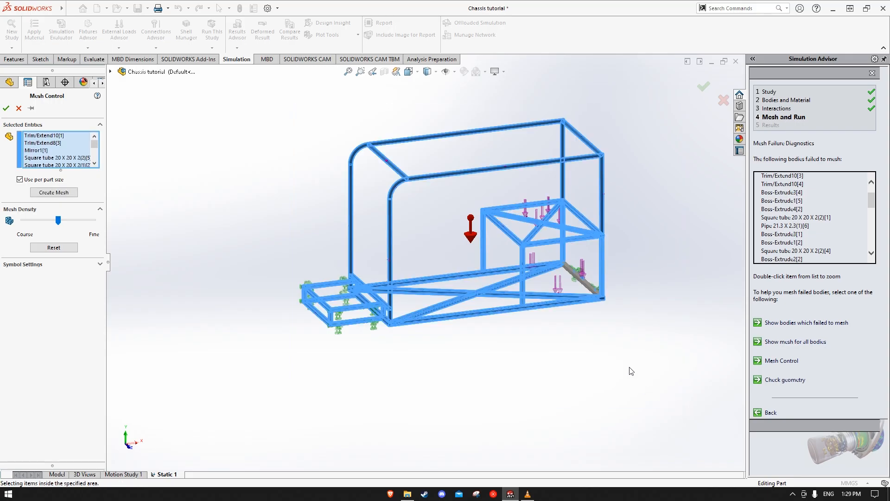
click(54, 193)
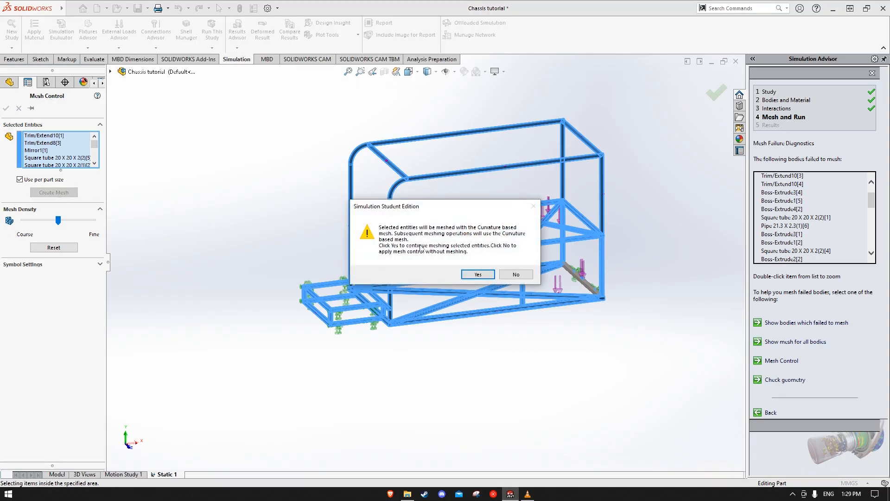
click(478, 275)
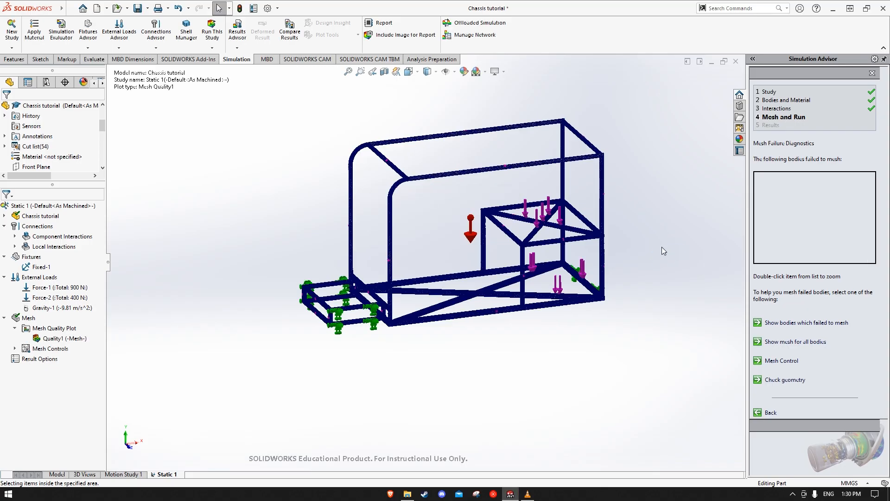
click(747, 80)
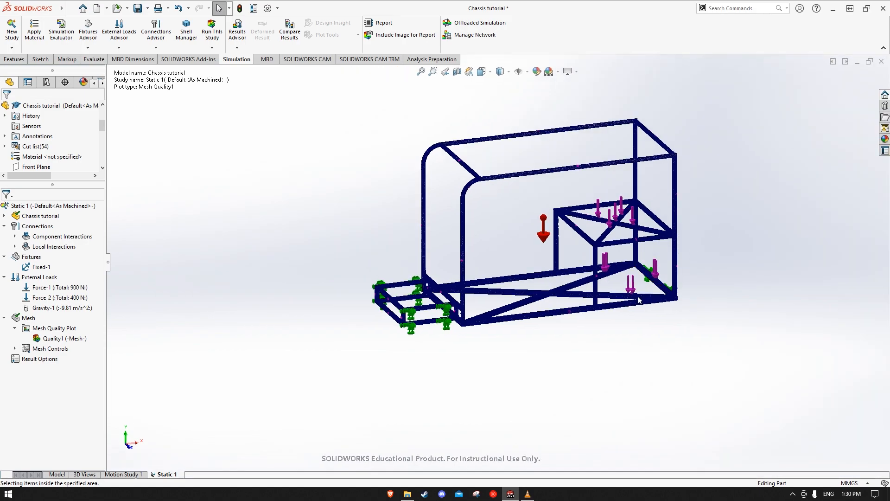
Inspect the meshed chassis from several sides and run the static study
scroll(583, 342, down, 6)
middle_drag(744, 190, 674, 216)
scroll(649, 222, up, 4)
scroll(648, 226, up, 2)
middle_drag(640, 175, 308, 203)
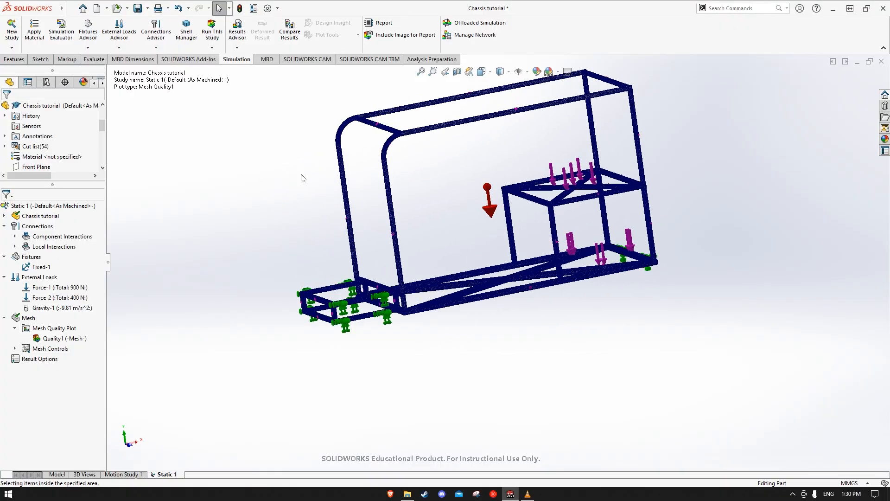
click(207, 32)
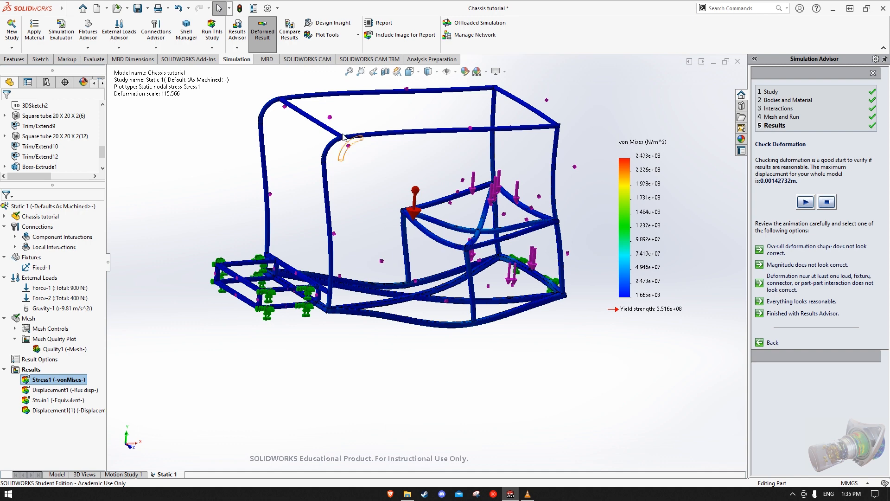
Switch the von Mises stress plot to the undeformed shape
middle_drag(430, 225, 429, 223)
middle_drag(377, 192, 397, 152)
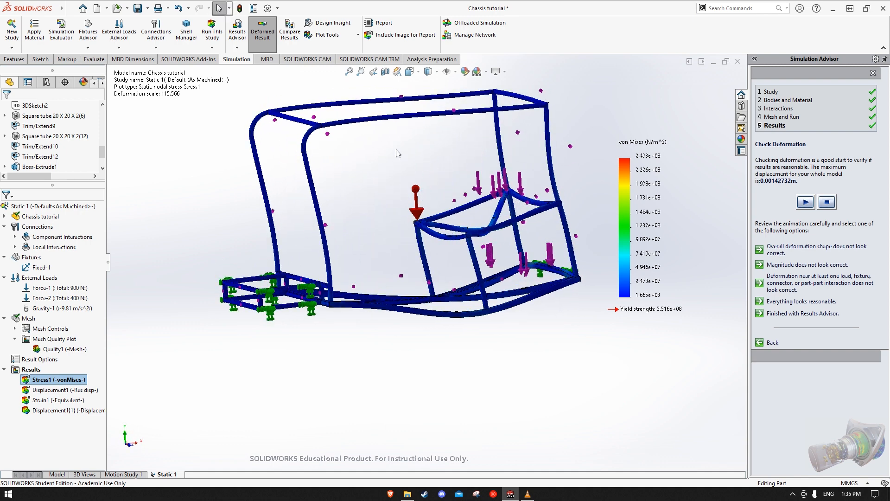
click(275, 42)
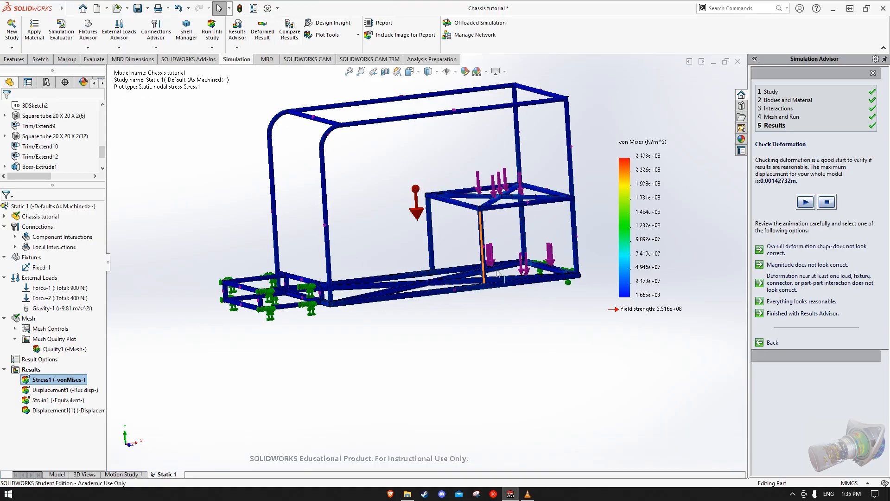
Show the minimum and maximum annotations on the stress plot and move the minimum label clear of the frame
scroll(524, 208, down, 3)
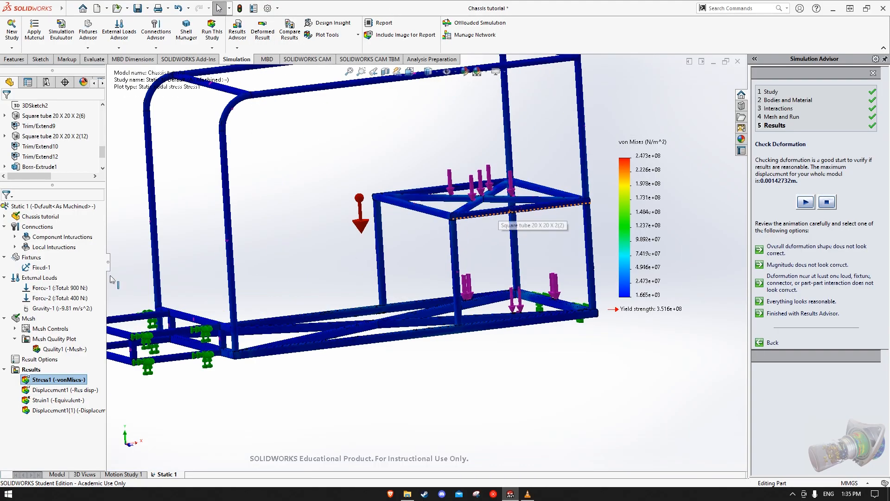
right_click(70, 378)
click(97, 199)
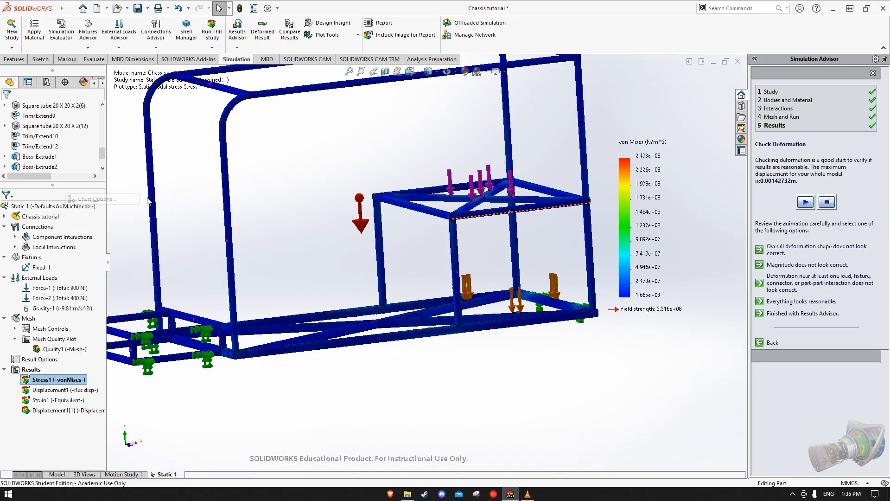
click(20, 166)
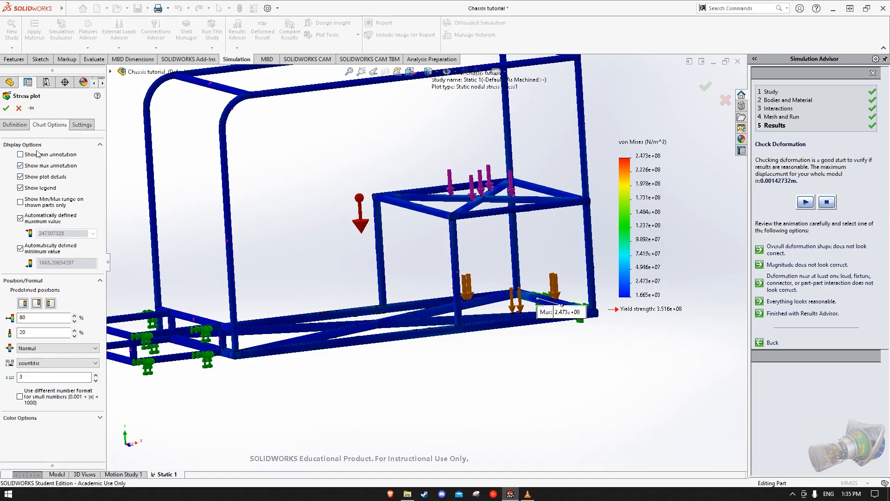
click(6, 108)
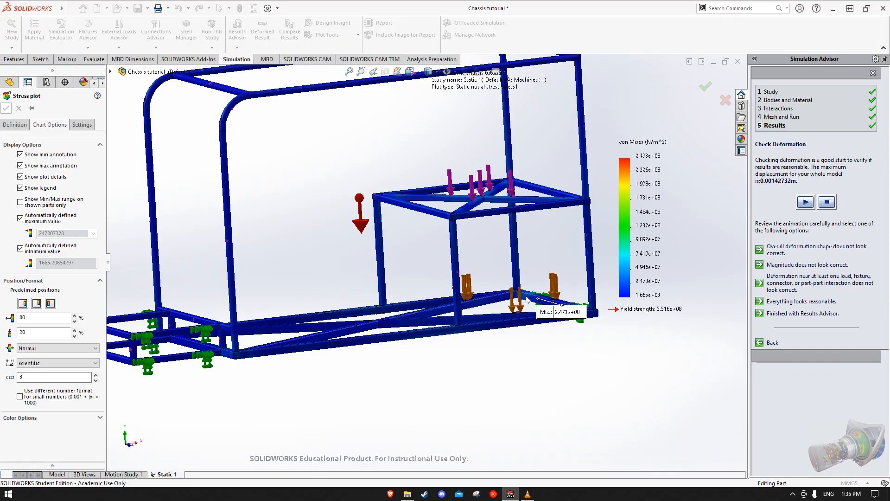
scroll(557, 319, up, 4)
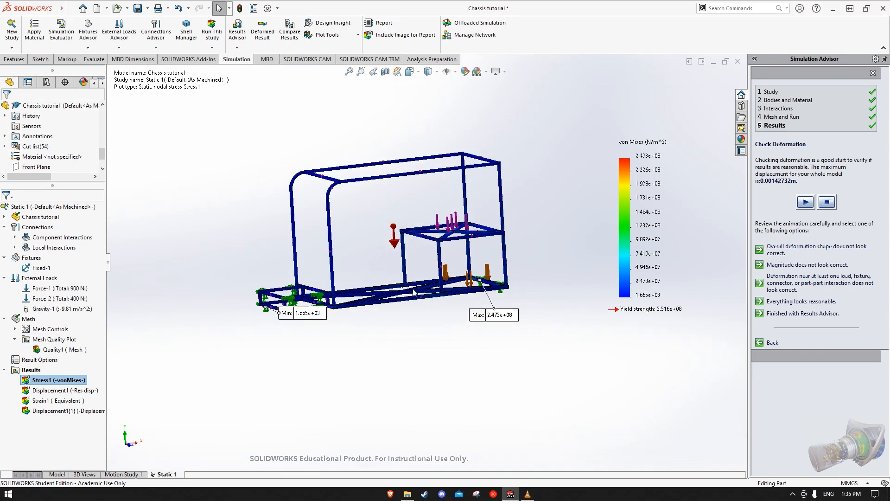
drag(297, 317, 225, 329)
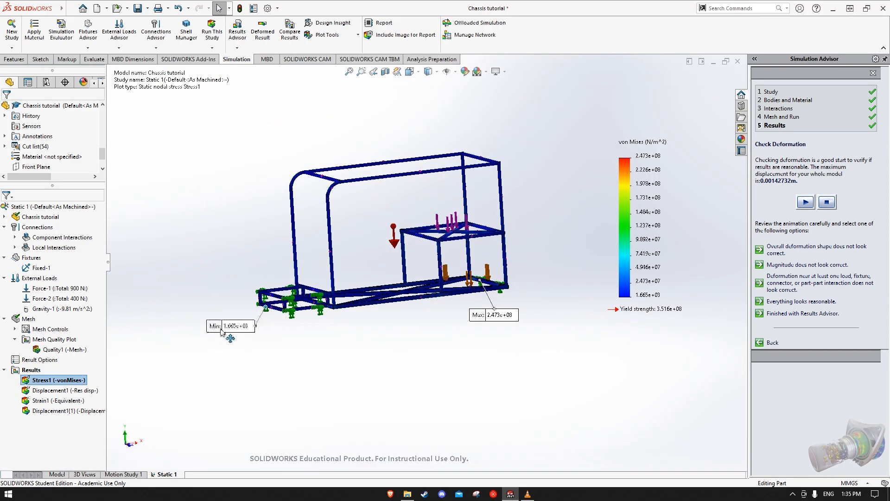
Display the resultant displacement plot with its minimum and maximum annotations shown
double_click(73, 391)
right_click(72, 390)
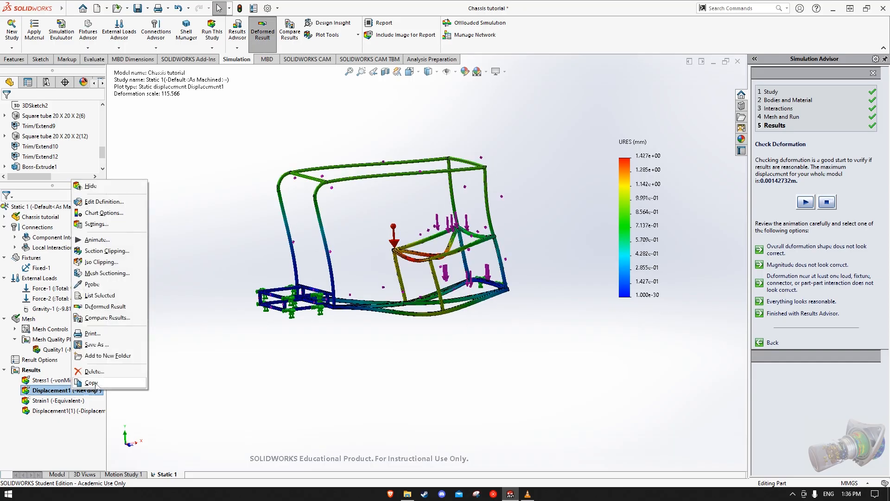
click(109, 213)
click(30, 155)
click(30, 166)
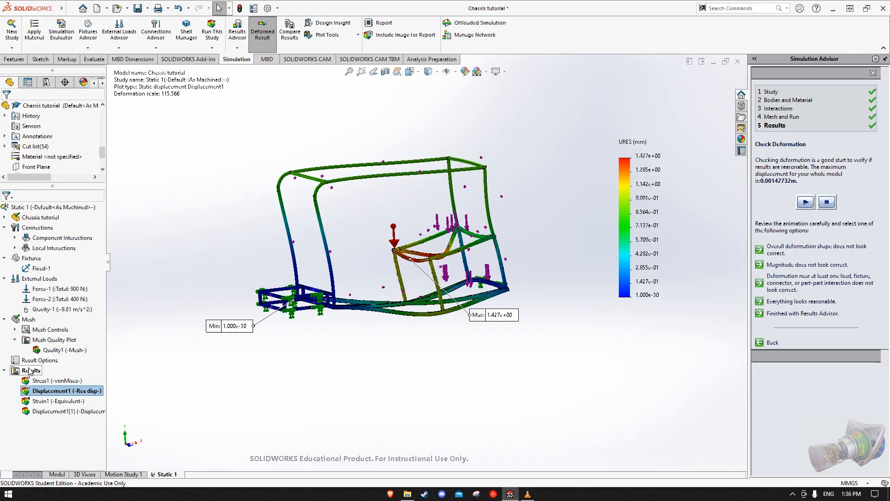
Define a factor of safety plot for all bodies using the Automatic criterion
right_click(31, 370)
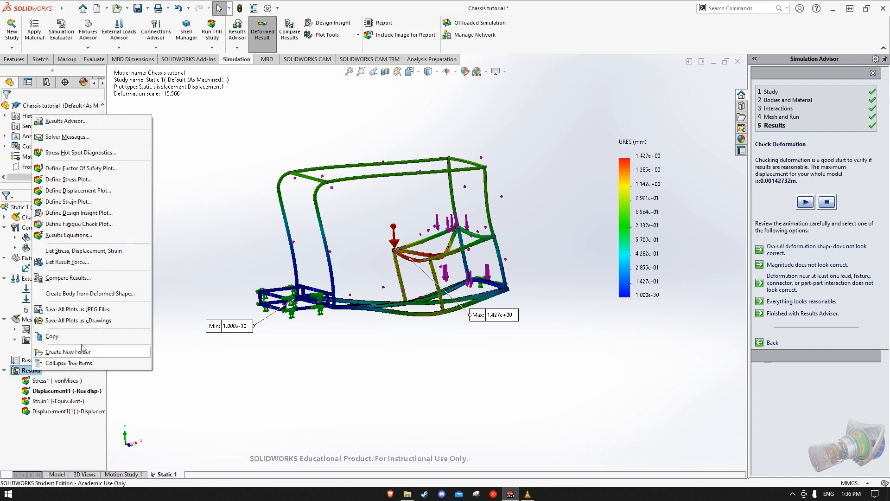
click(85, 171)
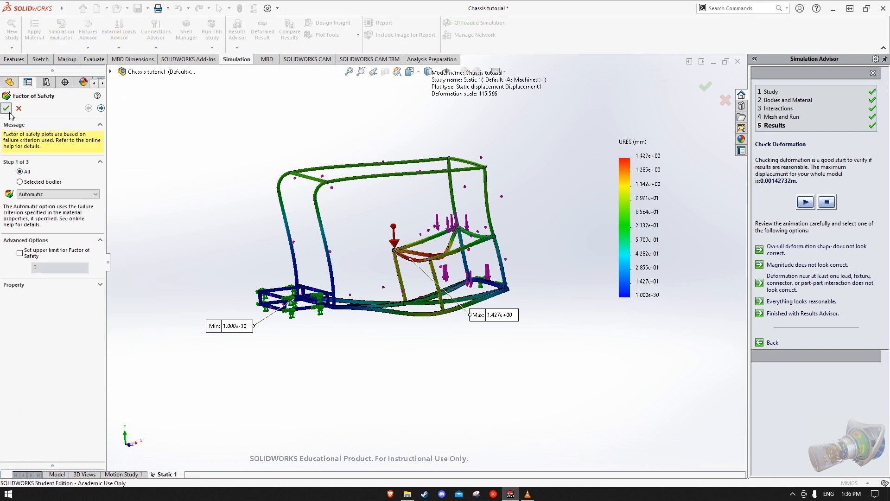
click(6, 108)
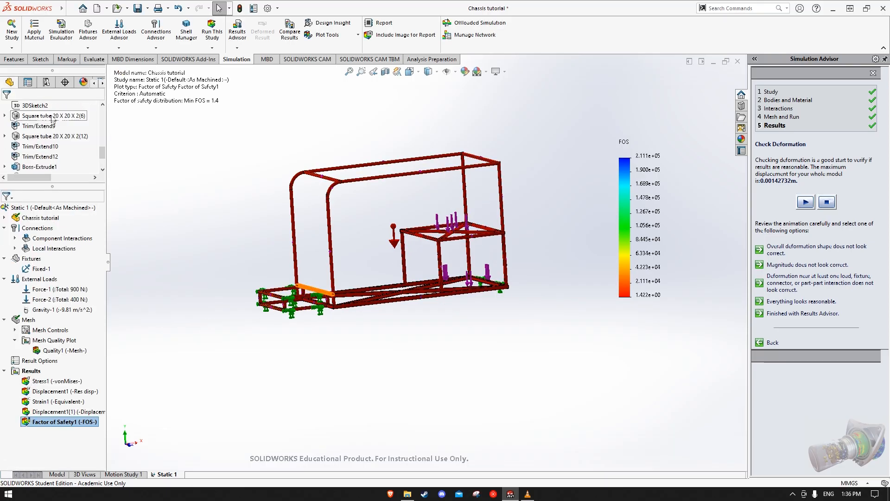
Edit the gravity load to add a reversed acceleration of 4 m/s^2 along plane direction 1
middle_drag(285, 149, 508, 227)
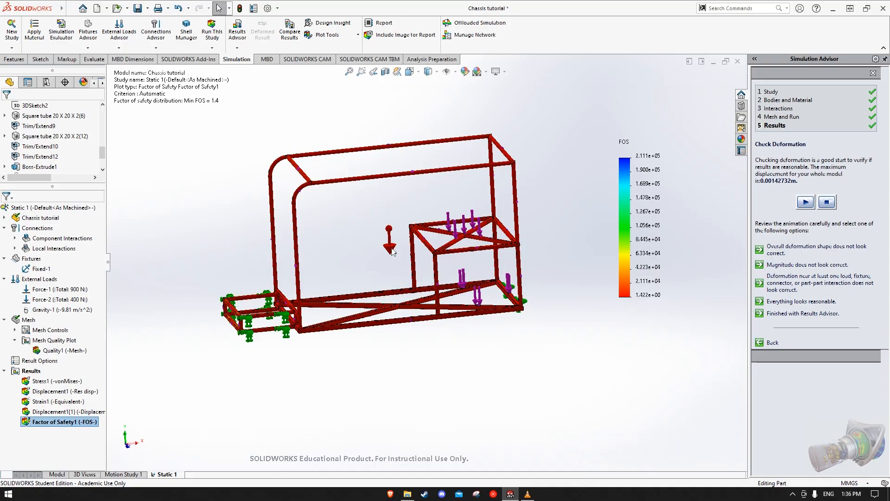
right_click(54, 311)
click(82, 322)
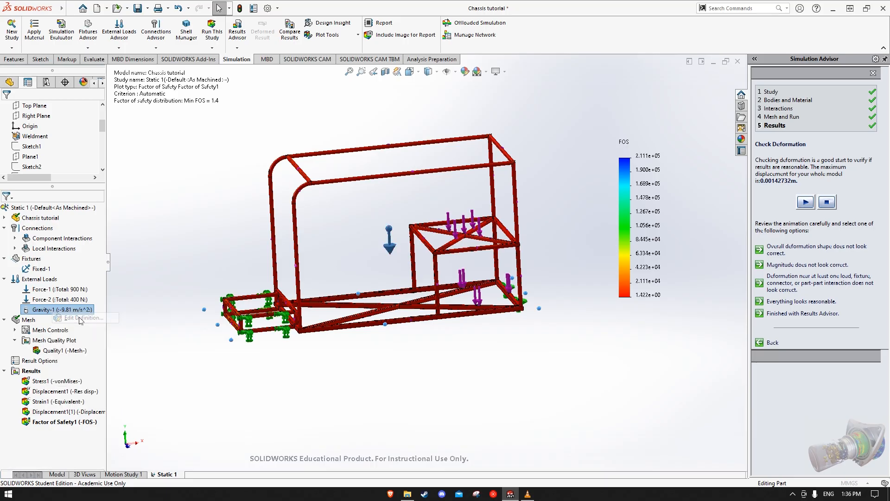
scroll(352, 239, down, 1)
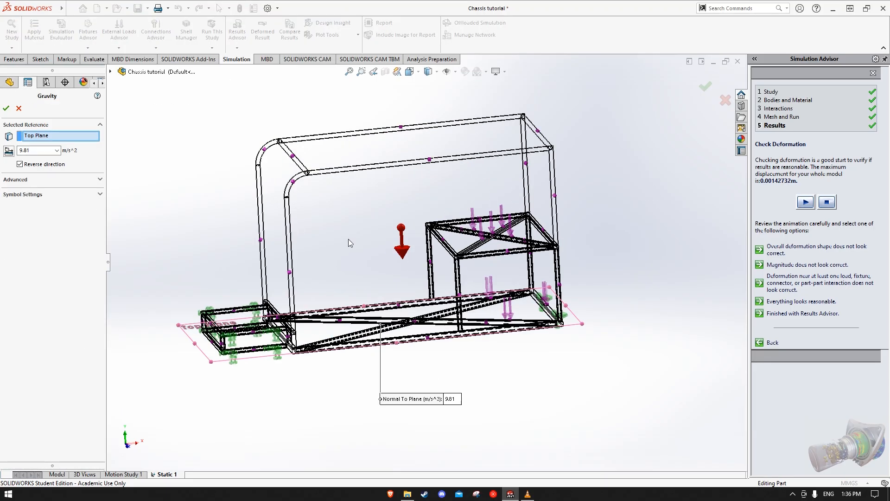
click(99, 180)
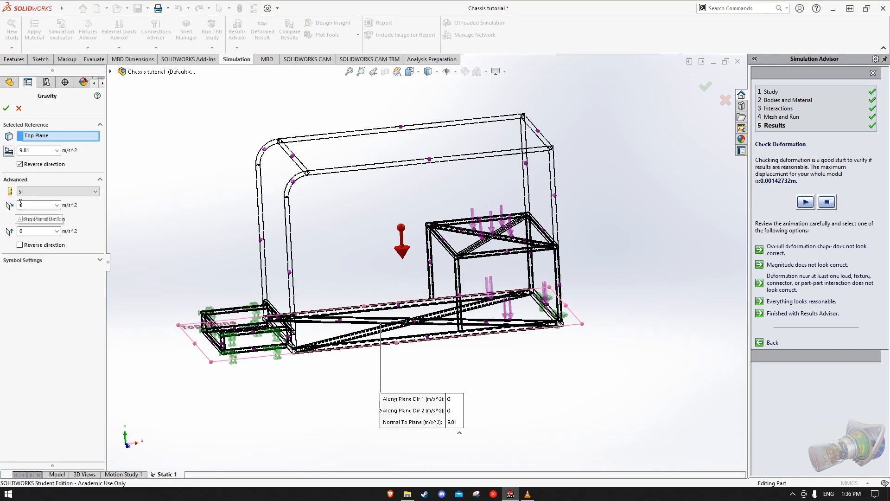
middle_drag(378, 243, 364, 218)
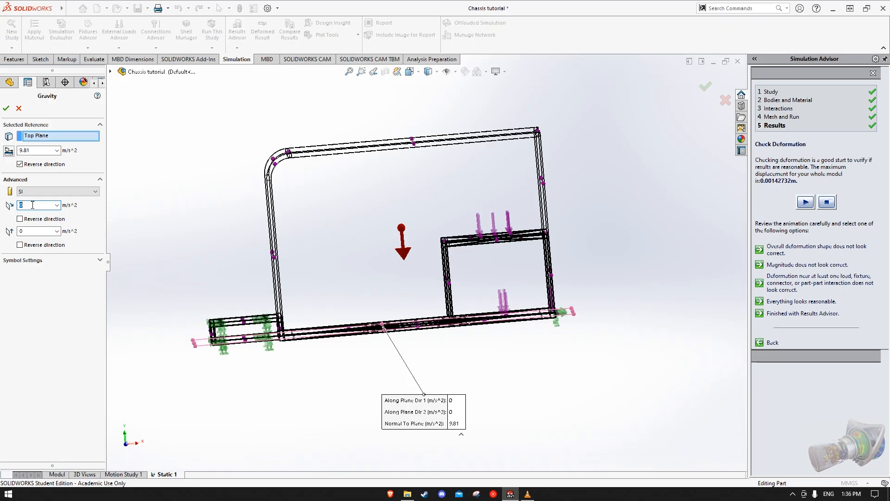
text(4)
middle_drag(294, 252, 334, 278)
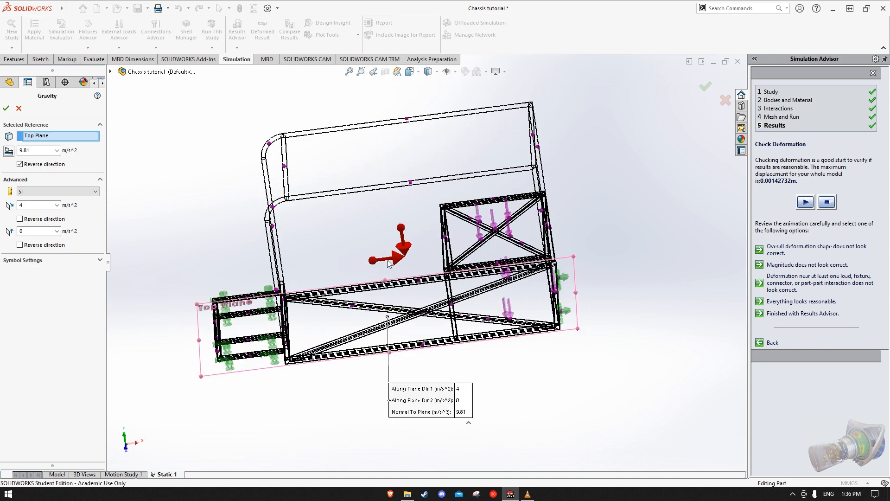
middle_drag(395, 262, 394, 235)
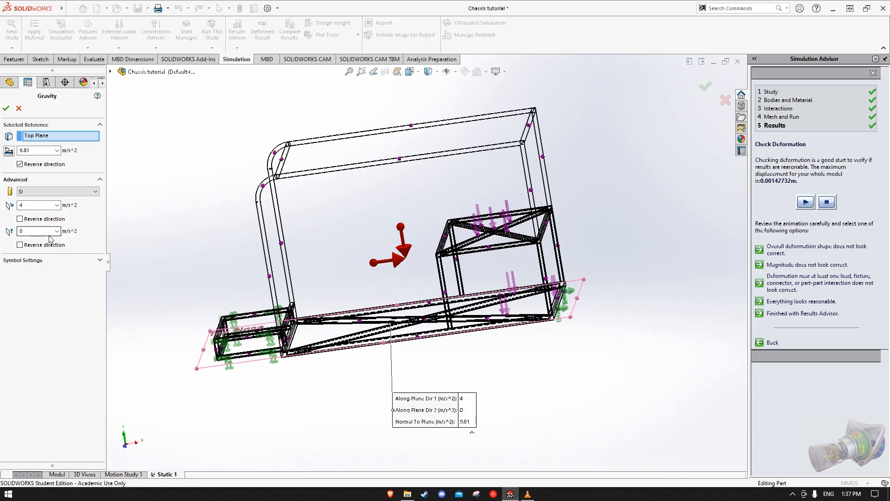
click(20, 219)
middle_drag(392, 295, 434, 291)
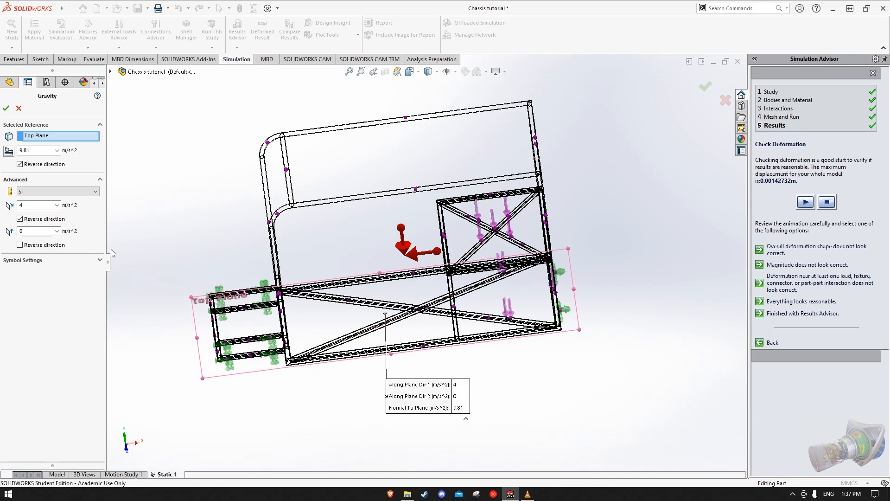
Set the gravity load's in-plane accelerations to 3.5 m/s^2 along direction 1 and 3 m/s^2 along direction 2
double_click(21, 205)
text(3.5)
click(30, 231)
text(3)
middle_drag(375, 274, 409, 351)
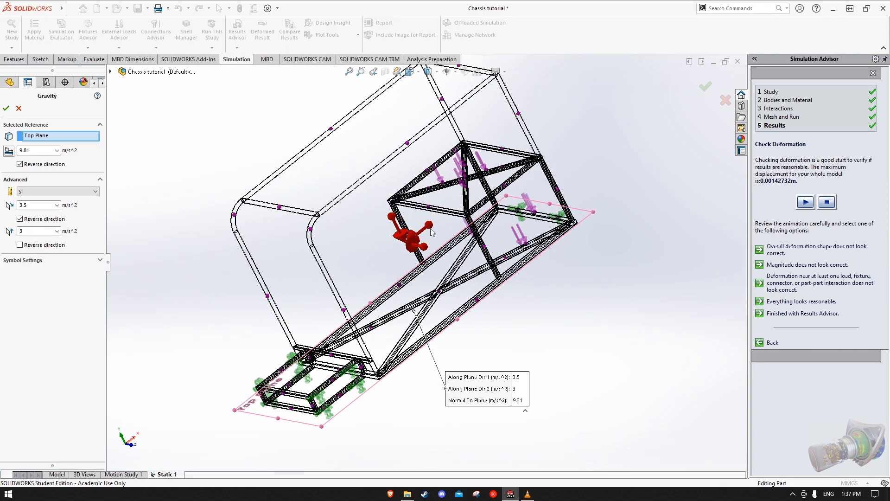
mouse_move(433, 248)
middle_down()
mouse_move(494, 228)
mouse_move(530, 183)
mouse_move(477, 183)
mouse_move(421, 235)
middle_up()
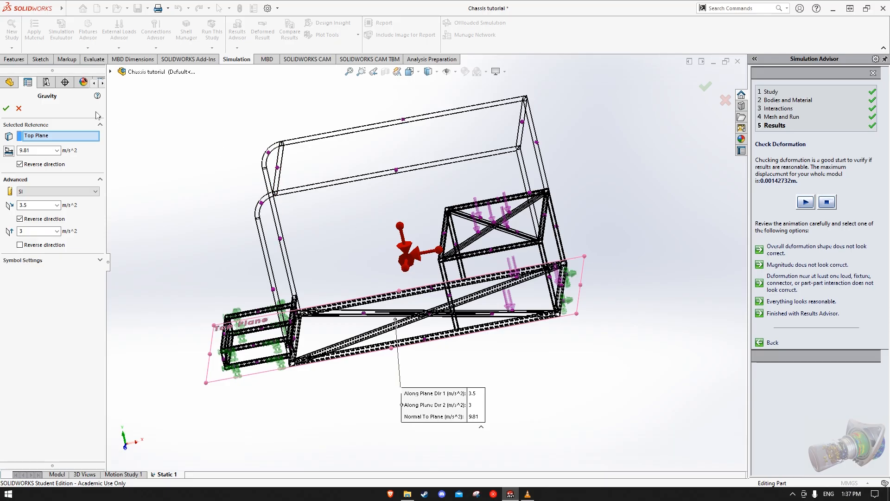
Apply the edited gravity load and rerun the static study
click(6, 109)
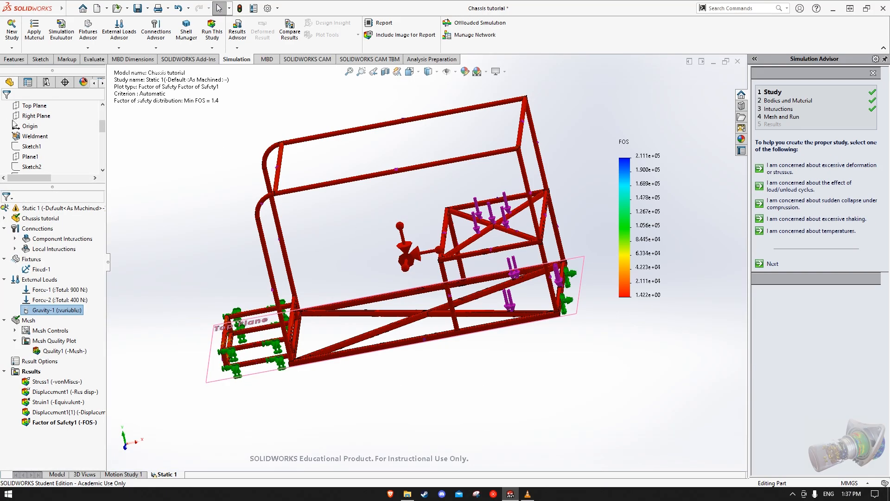
click(215, 33)
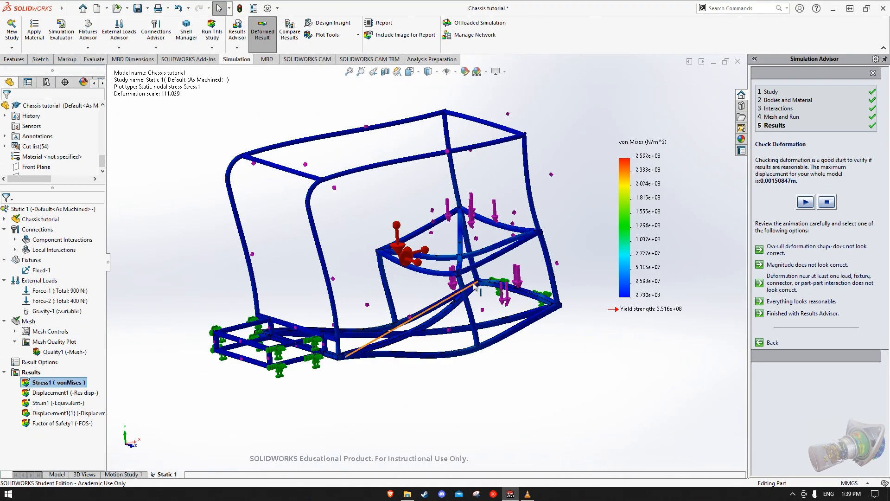
Turn on the maximum and minimum annotations in the chart options of the von Mises stress plot
middle_drag(523, 380, 507, 417)
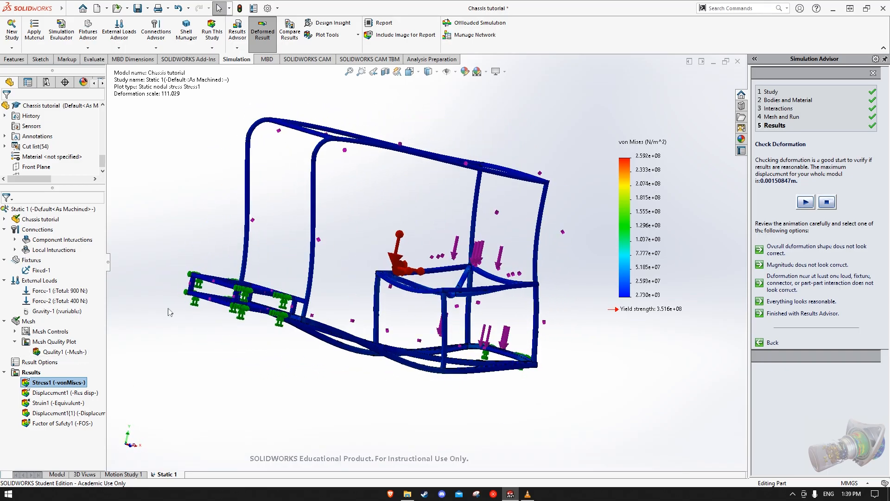
right_click(67, 383)
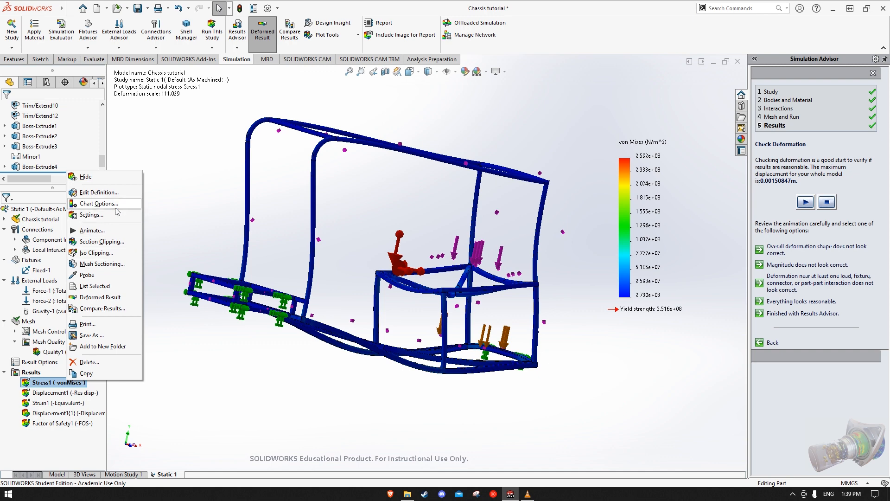
click(79, 204)
click(20, 166)
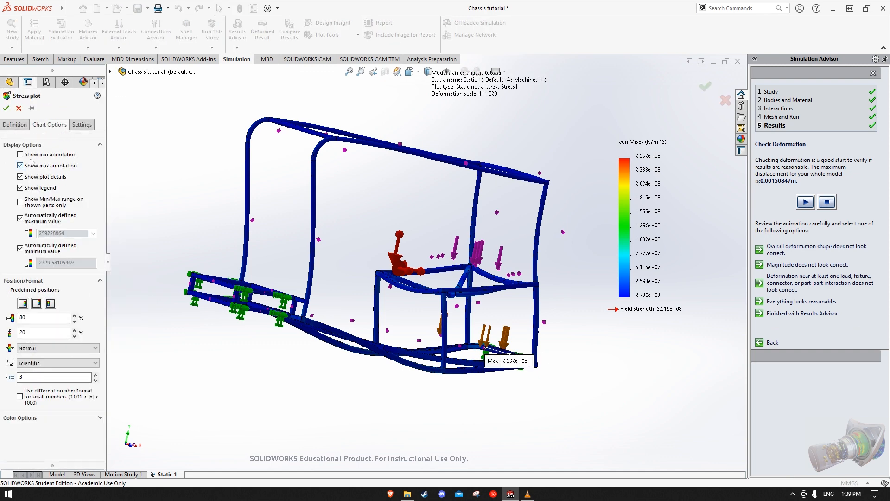
click(20, 155)
key(Return)
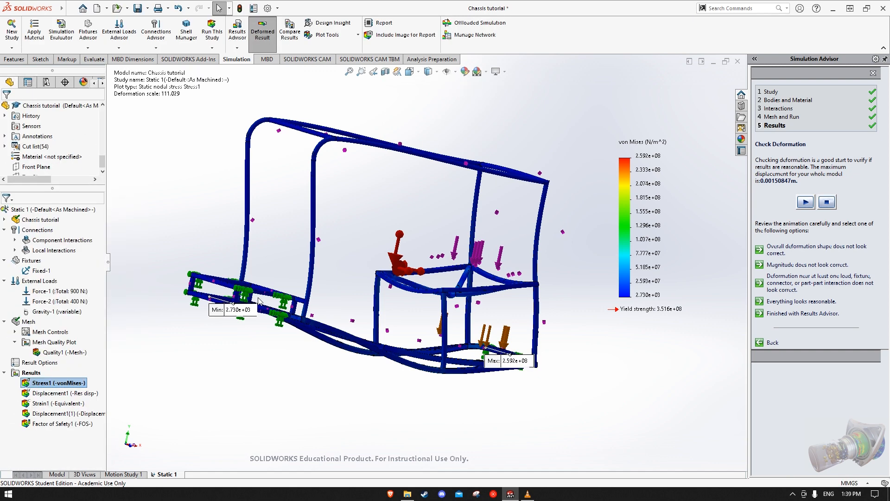